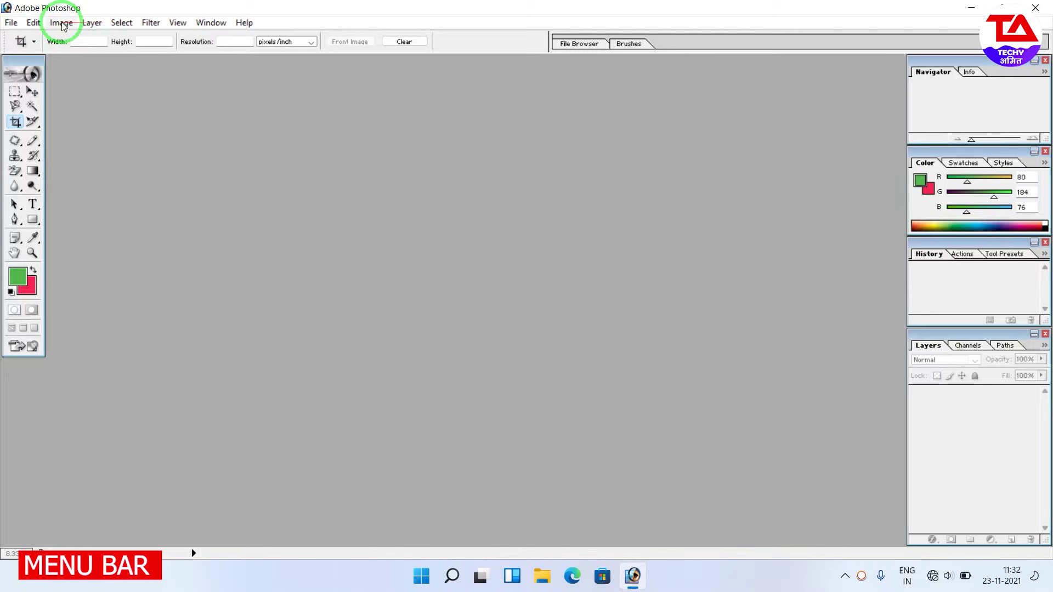
left_click(34, 22)
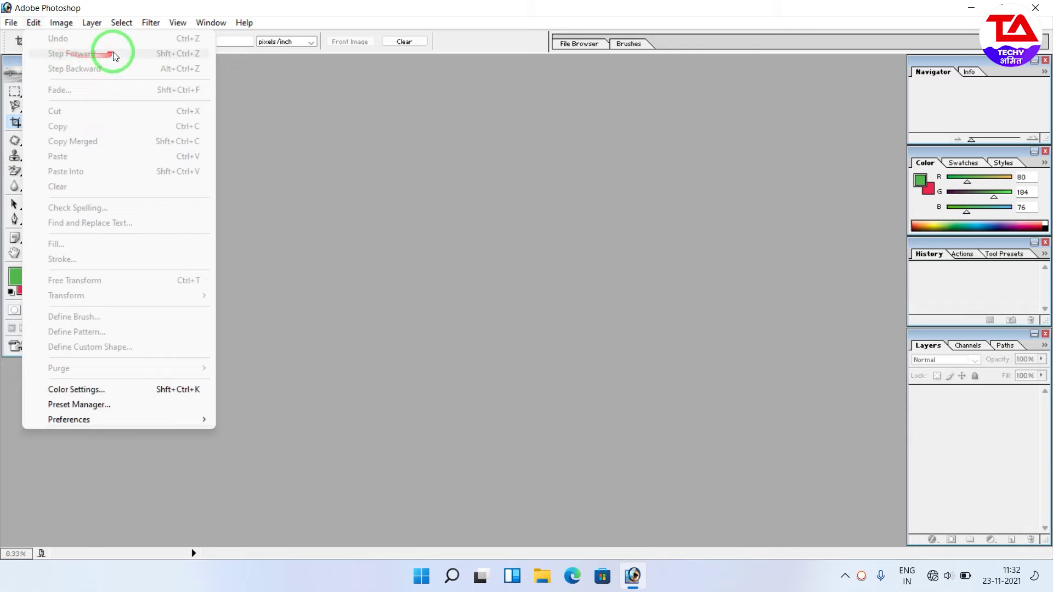
left_click(252, 157)
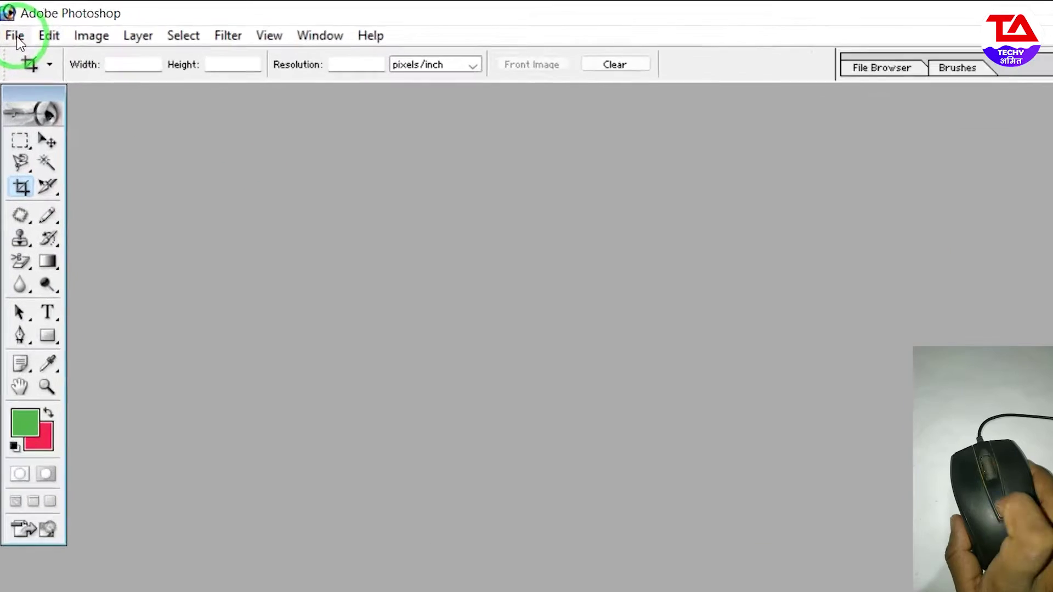
left_click(12, 23)
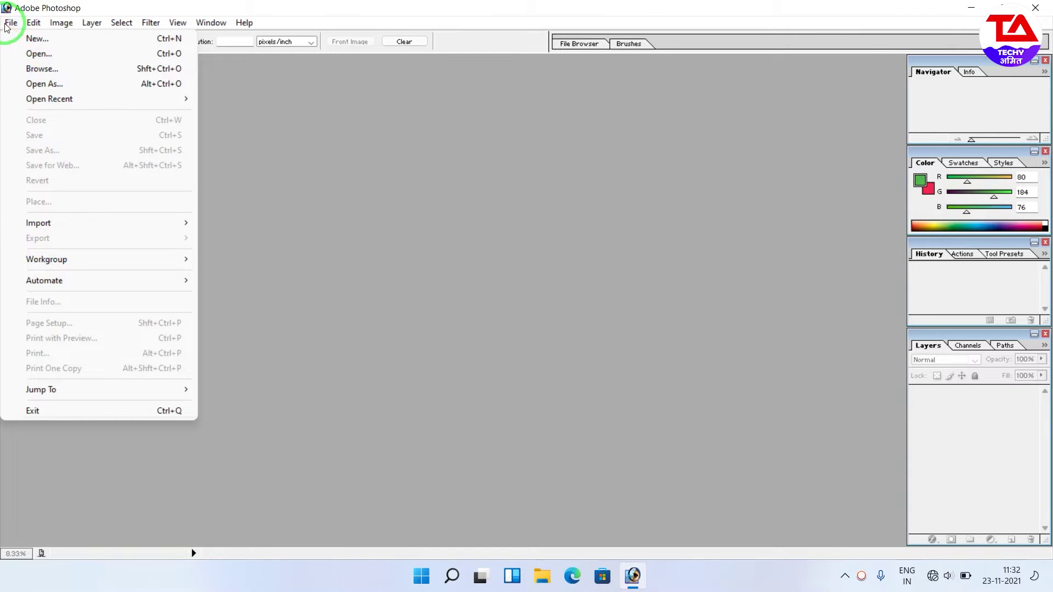
mouse_move(36, 27)
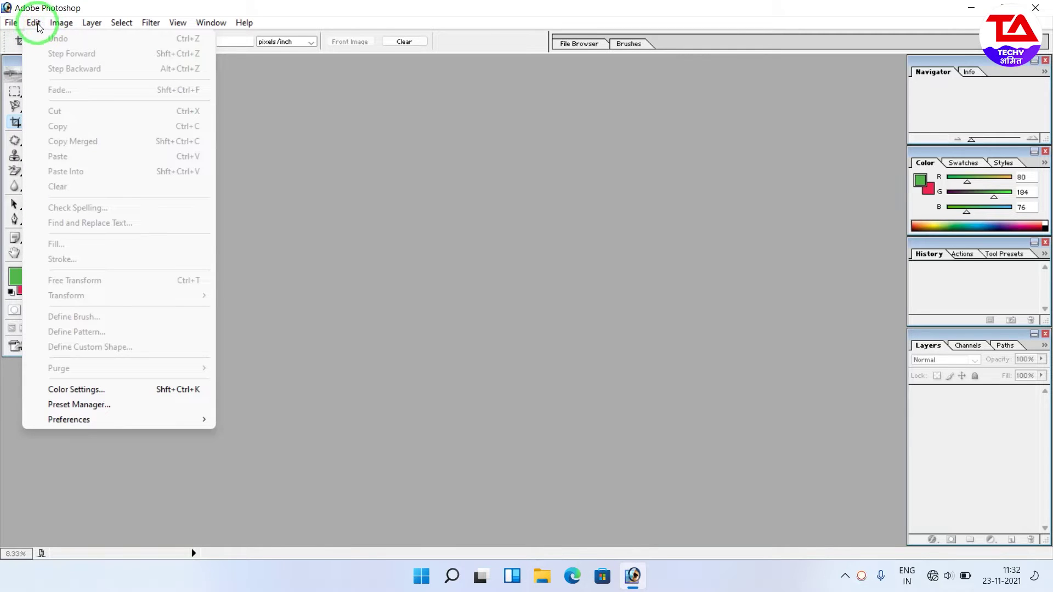
mouse_move(149, 25)
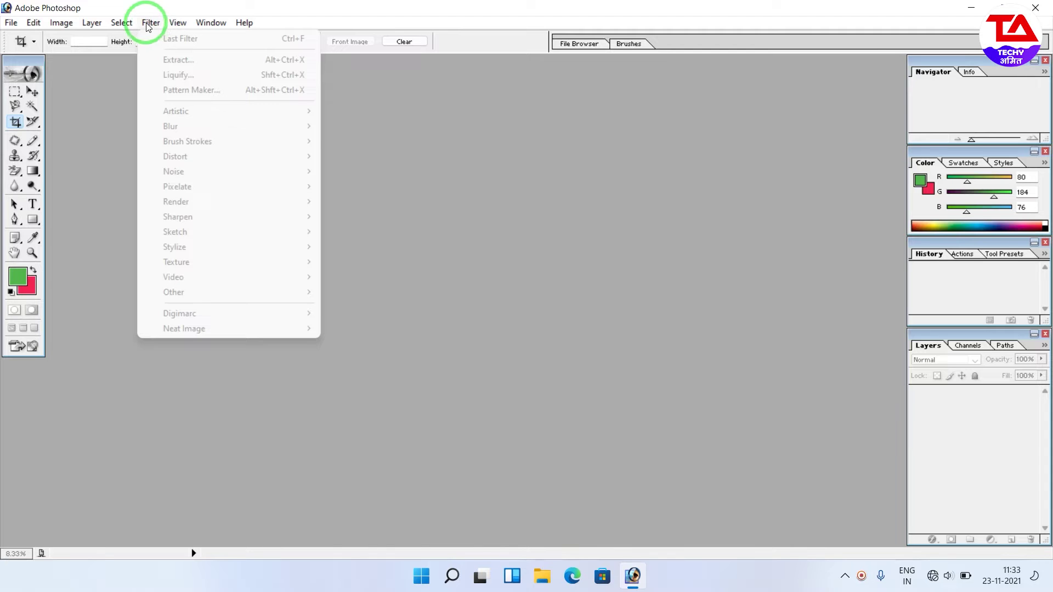
left_click(200, 360)
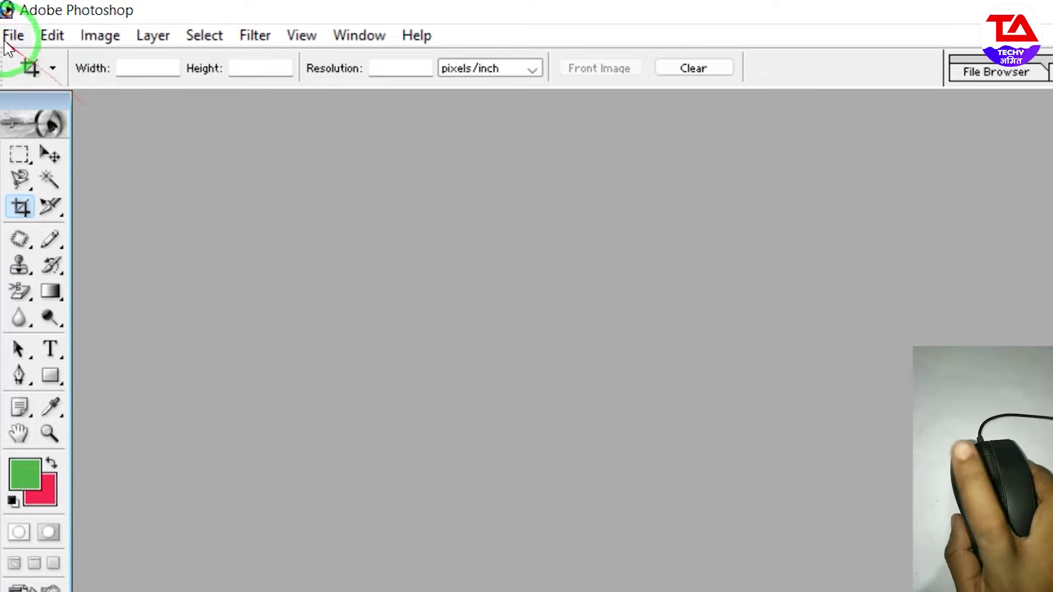
Open the image 5 from the images folder on the Desktop.
left_click(12, 36)
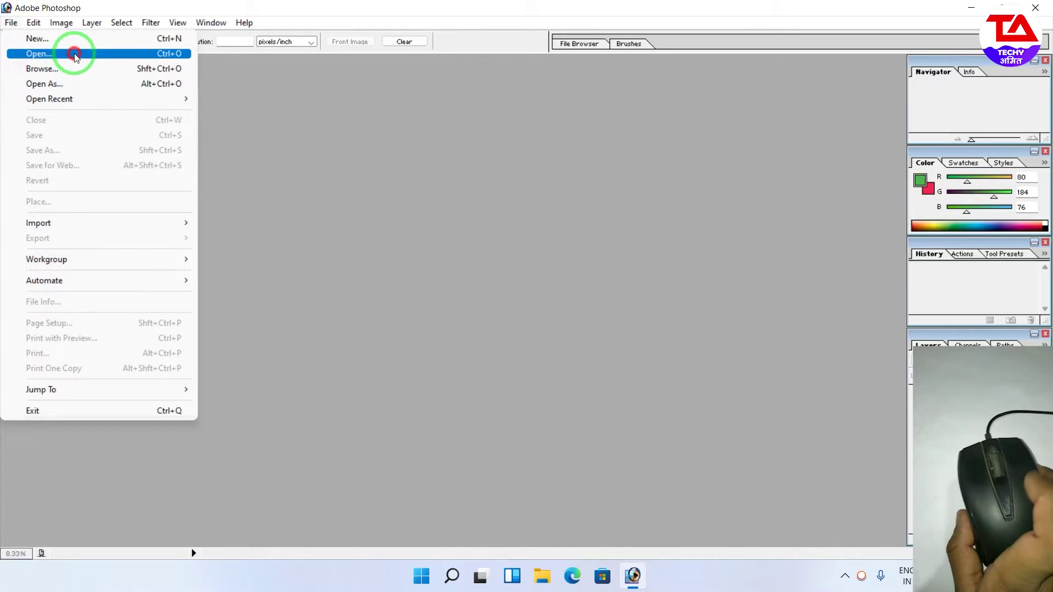
left_click(126, 92)
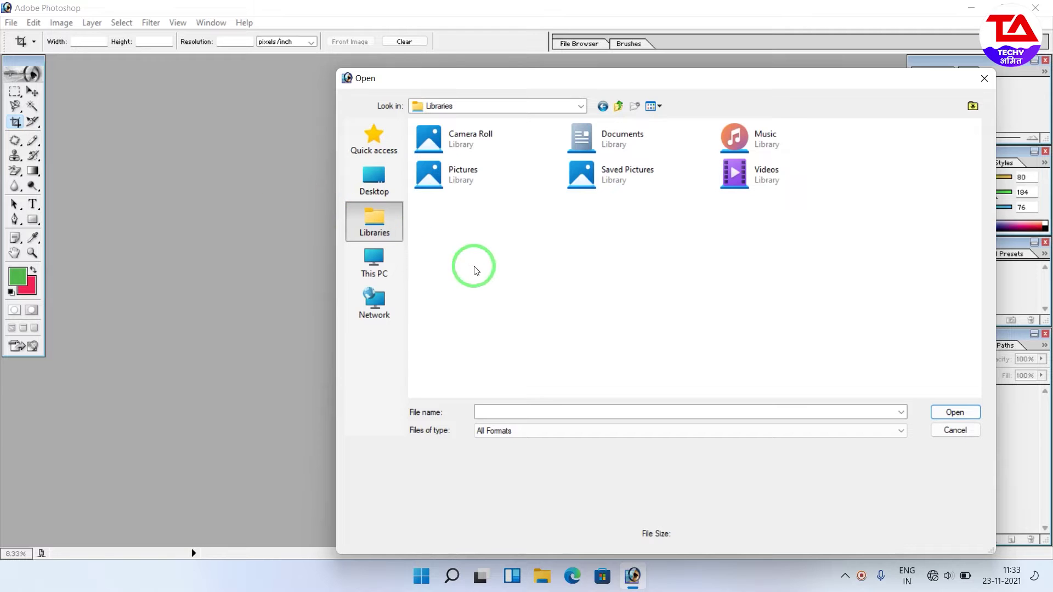
left_click(371, 173)
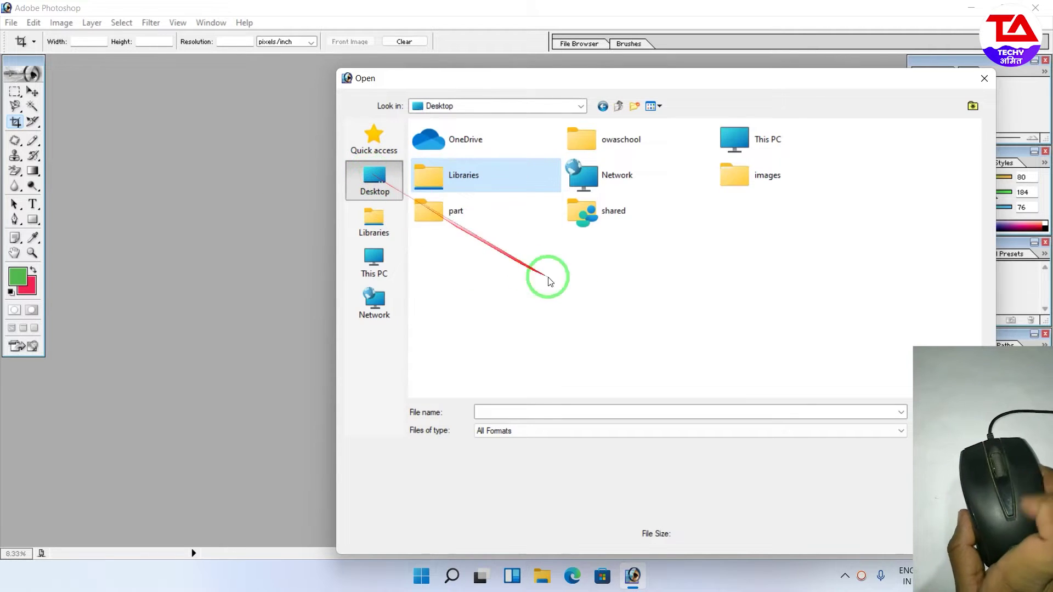
left_click(746, 181)
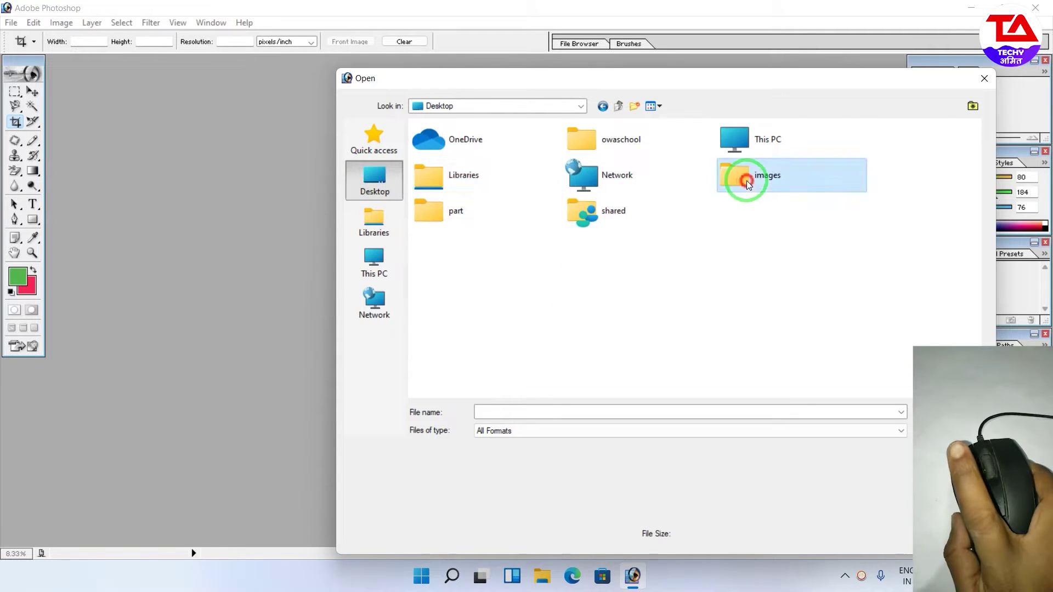
double_click(746, 180)
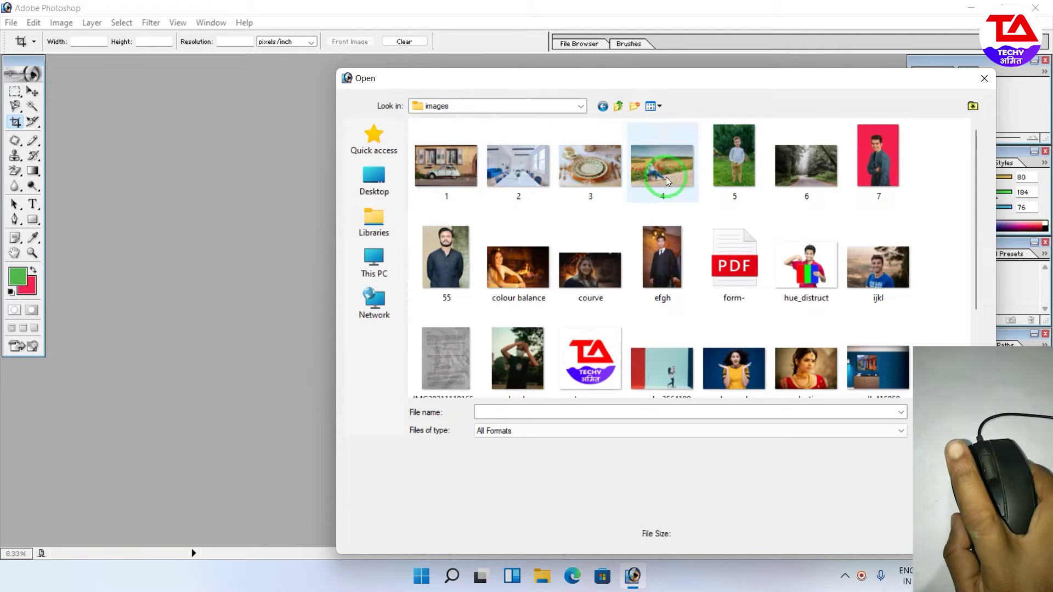
left_click(730, 175)
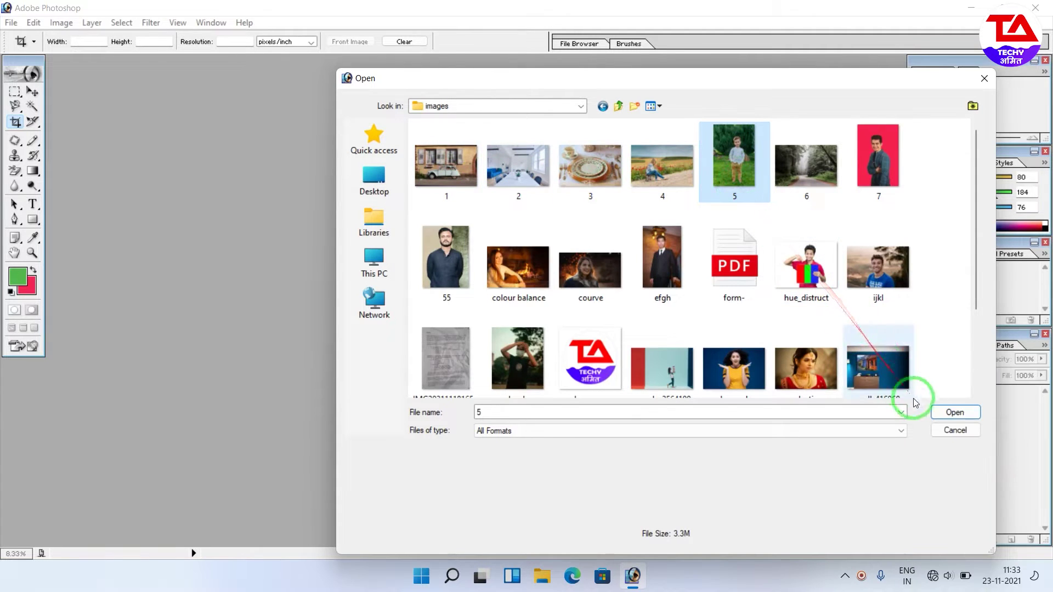
left_click(955, 413)
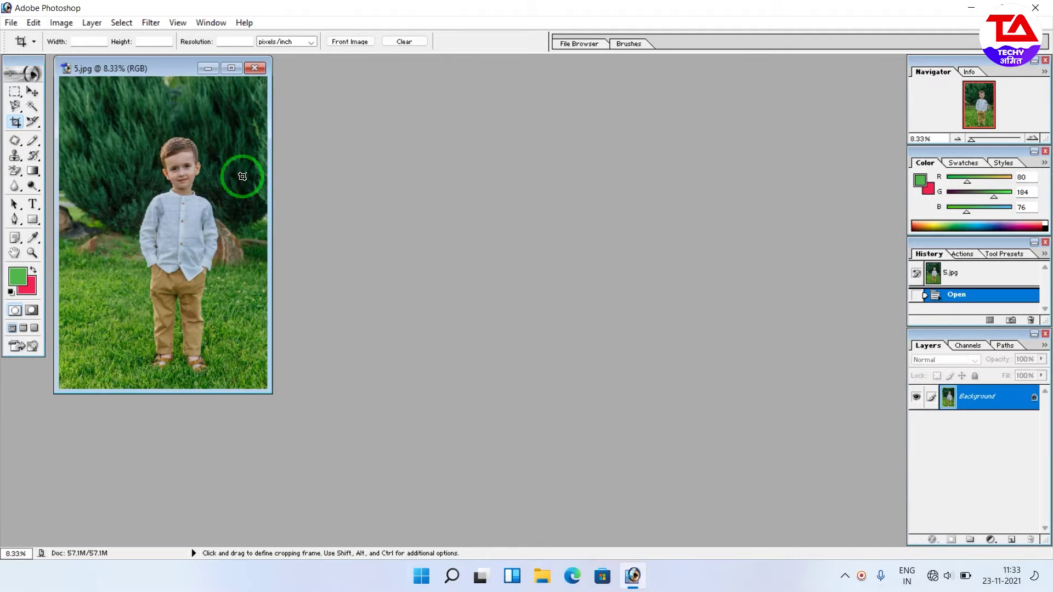
Open the image 55 from the same images folder as a second document.
left_click(8, 24)
left_click(26, 48)
left_click(439, 297)
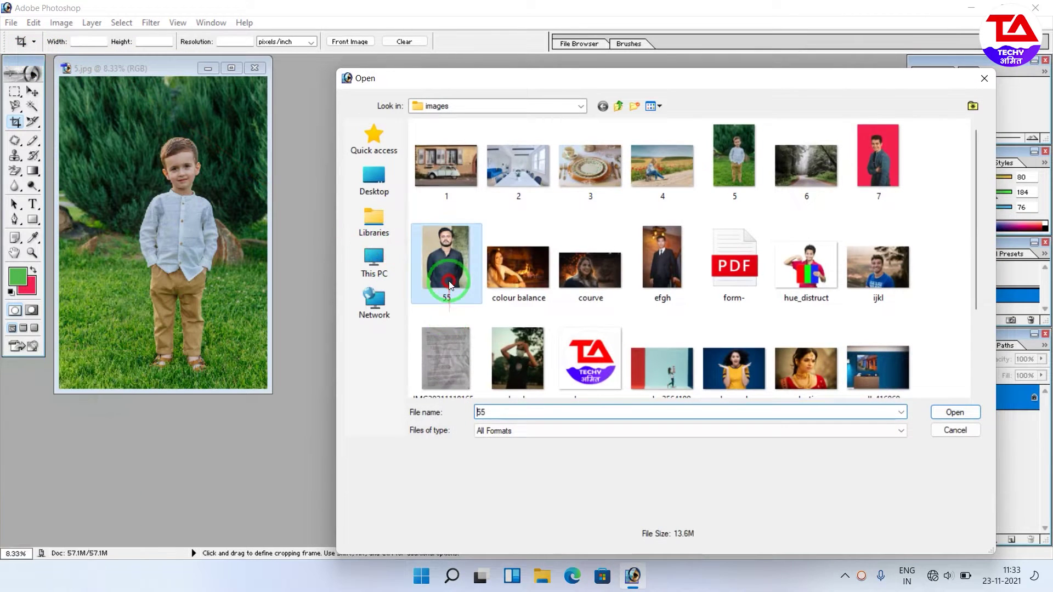
left_click(956, 412)
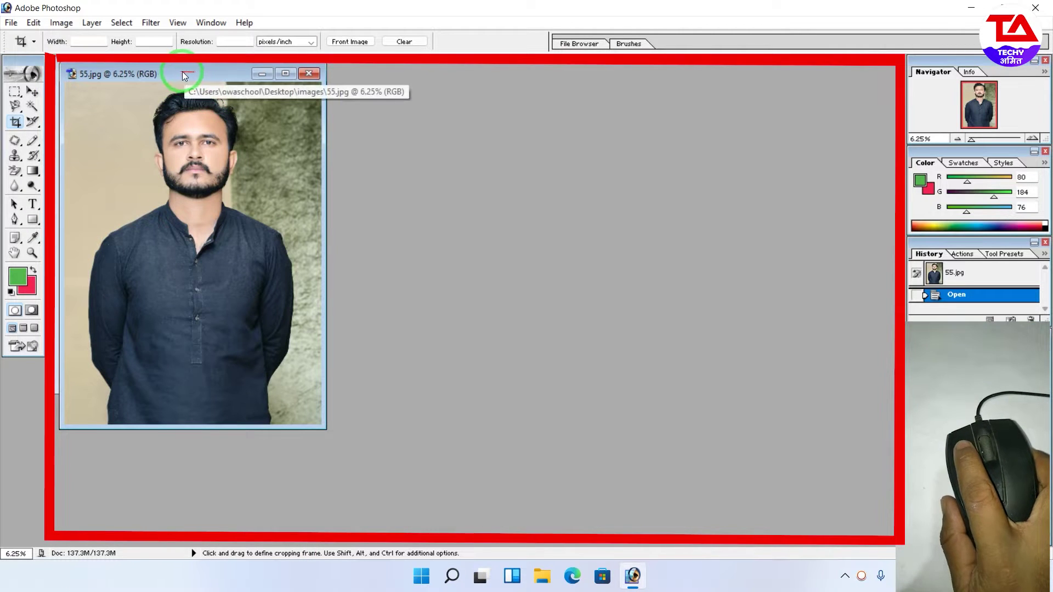
Move the 55.jpg window well clear of the 5.jpg window and enlarge the 5.jpg window beyond its image.
left_click_drag(182, 72, 720, 90)
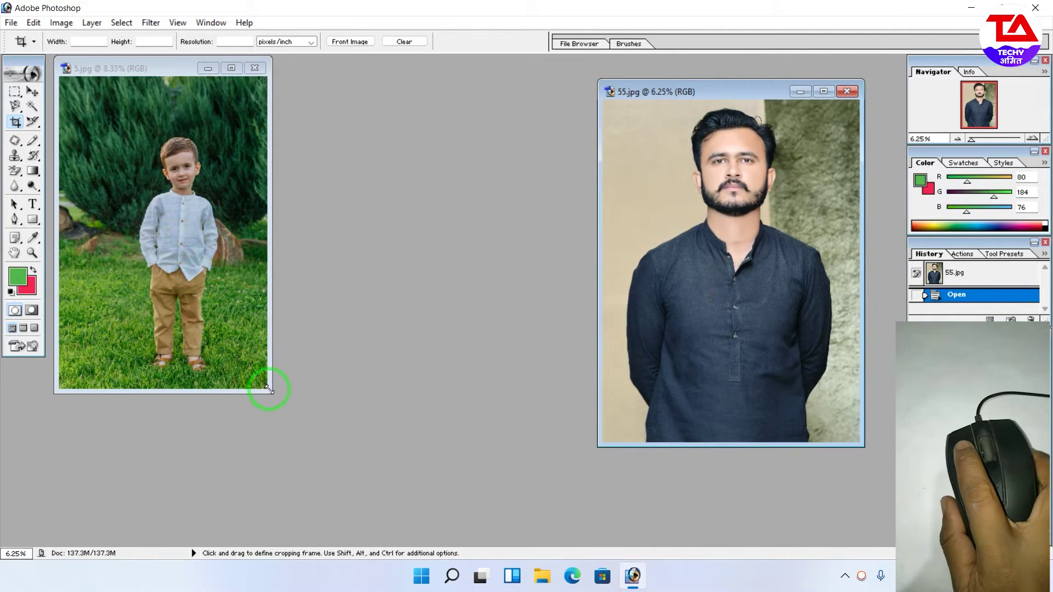
left_click_drag(266, 389, 365, 412)
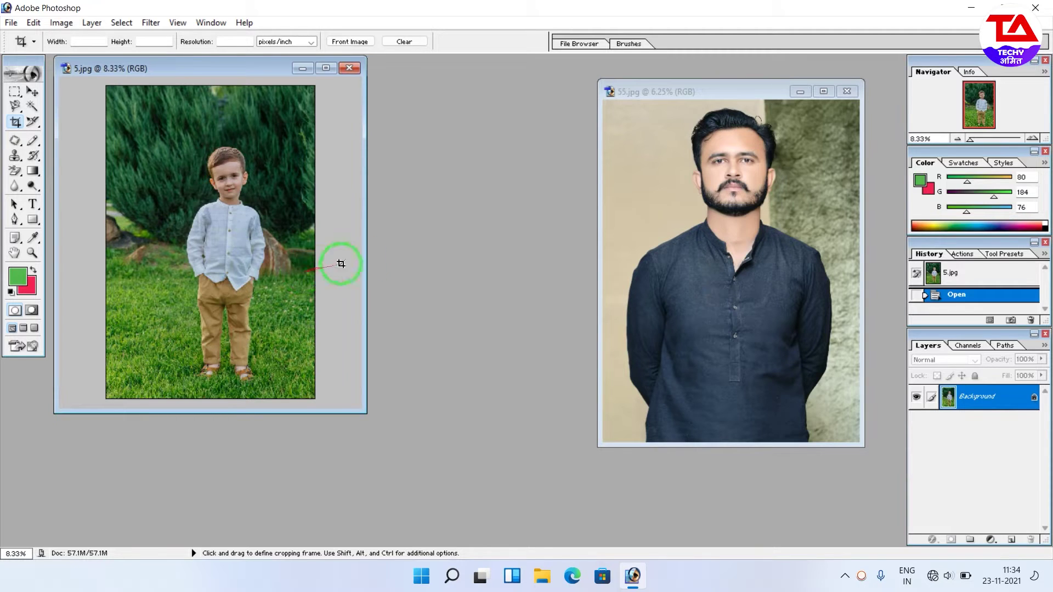
Switch the active document between 55.jpg and 5.jpg, and close 55.jpg.
left_click(667, 225)
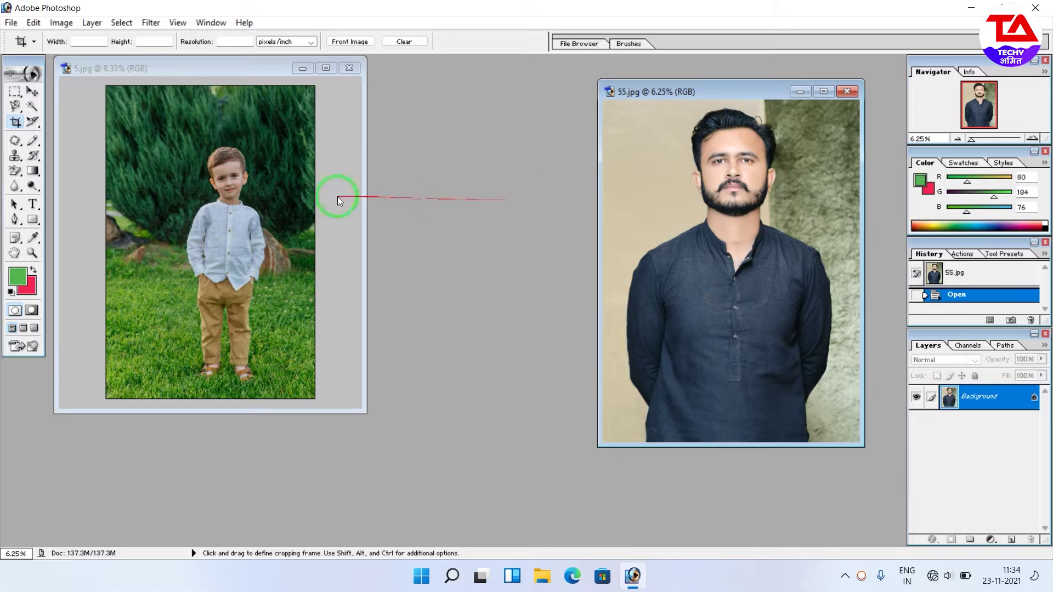
left_click(248, 166)
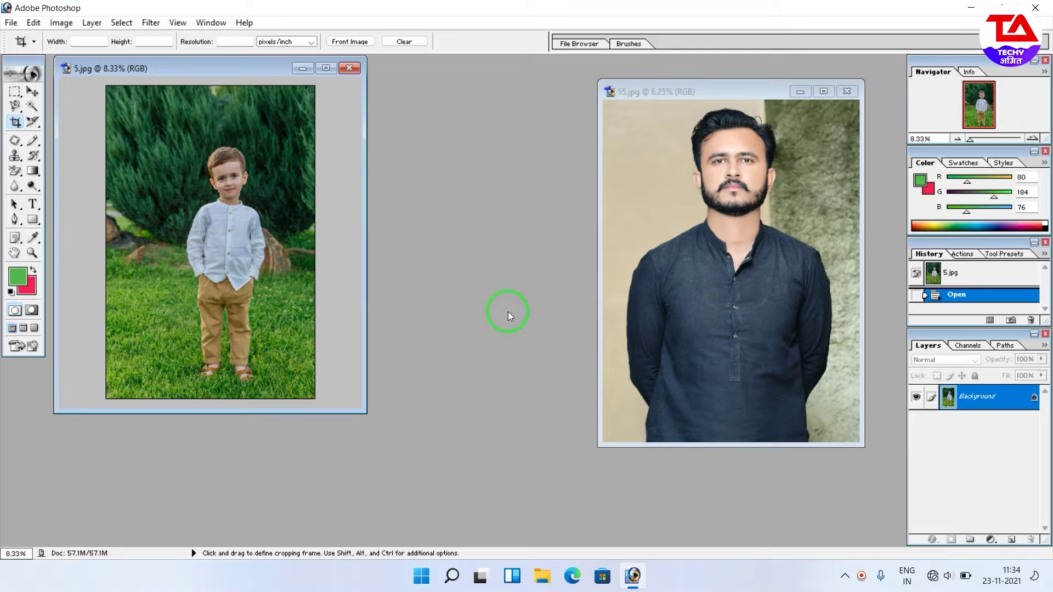
left_click(789, 227)
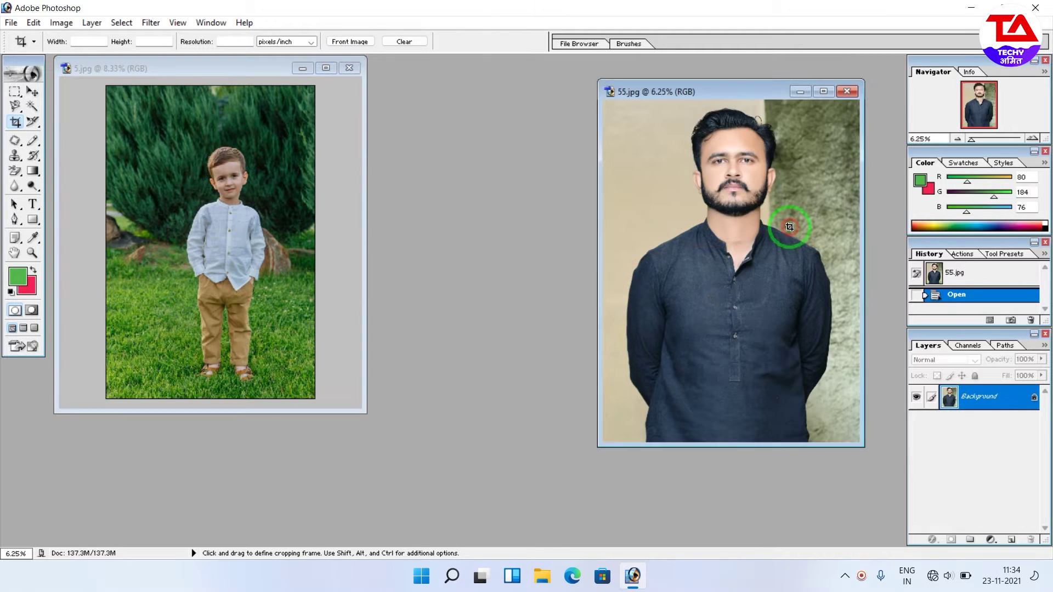
left_click(849, 91)
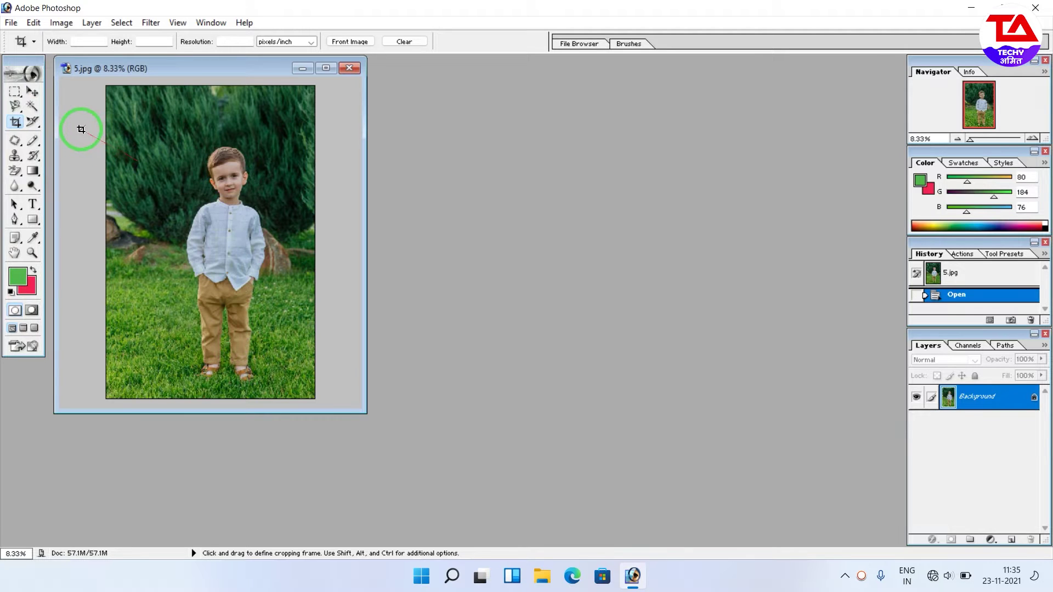
Crop 5.jpg with the Crop tool to the boy's head and upper body, tightening the frame around his shirt.
left_click(31, 92)
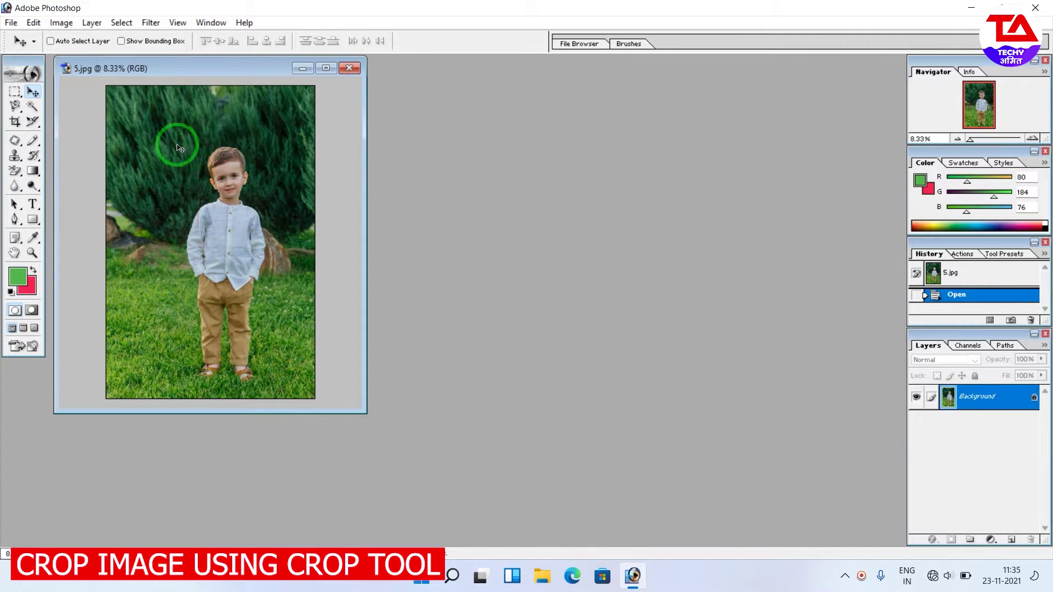
left_click(18, 123)
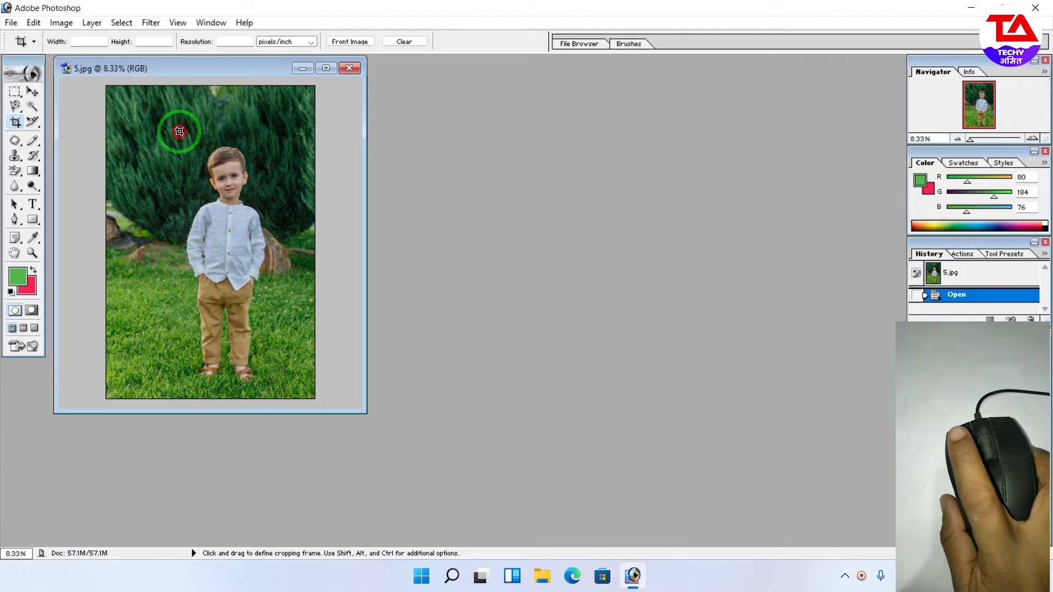
left_click_drag(180, 132, 268, 262)
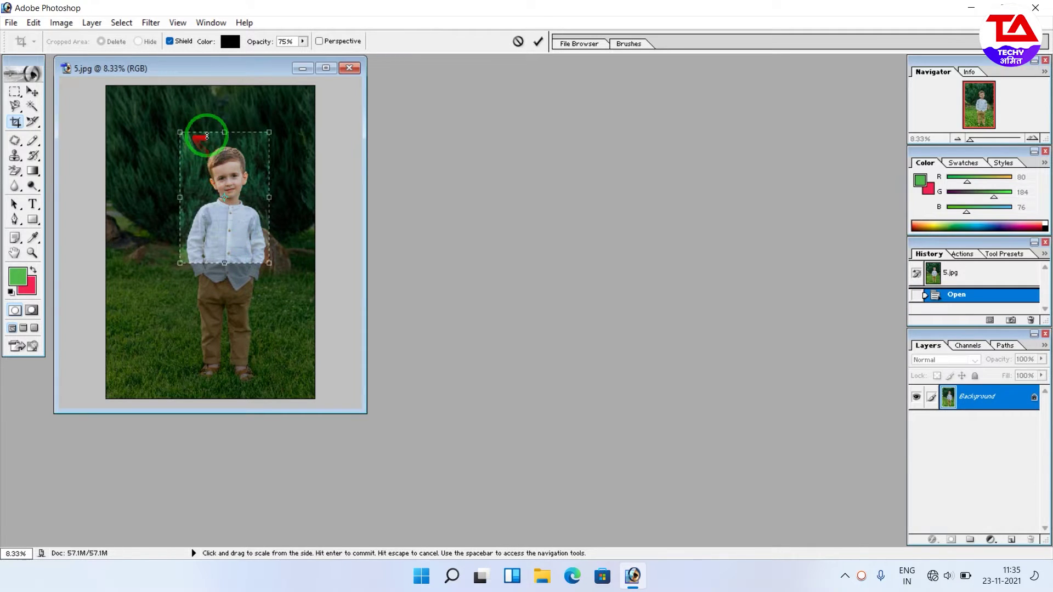
mouse_move(268, 197)
left_mouse_down()
mouse_move(290, 202)
mouse_move(266, 203)
left_mouse_up()
left_click_drag(222, 264, 224, 250)
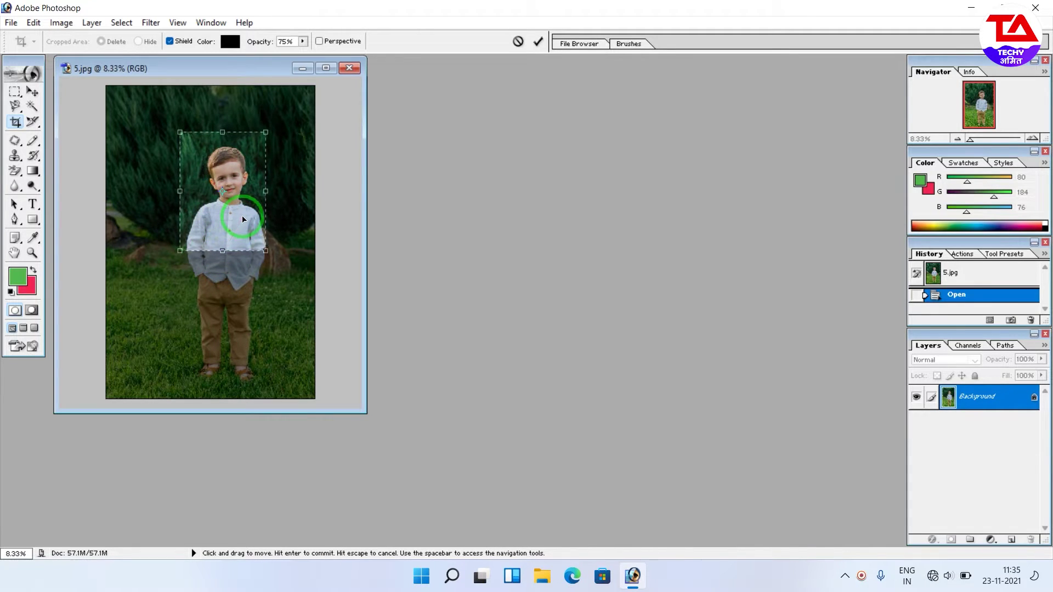
key("Return")
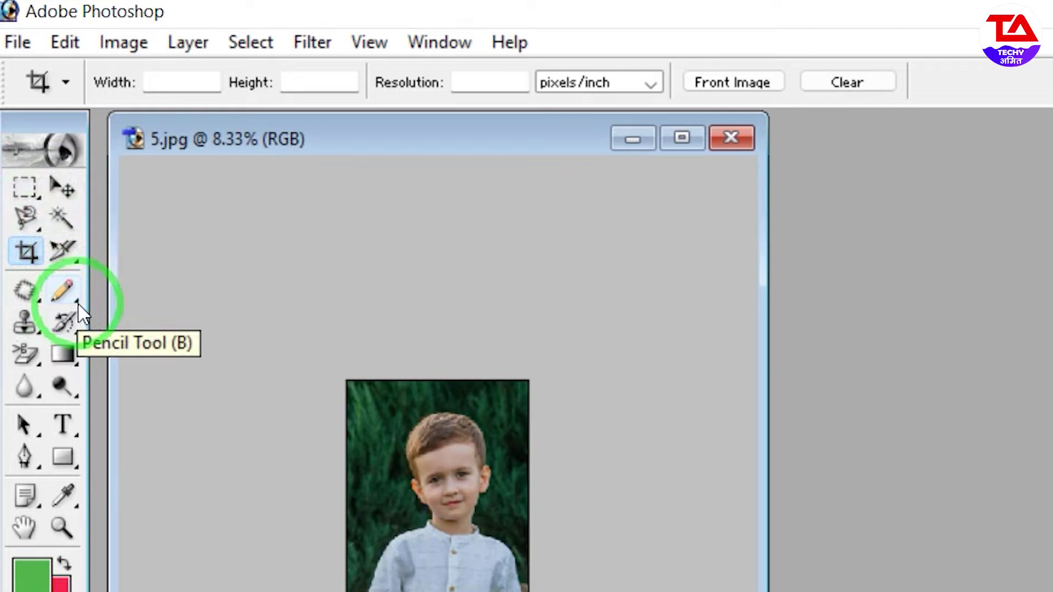
Choose the Polygonal Lasso Tool from the group of lasso tools.
left_click(34, 225)
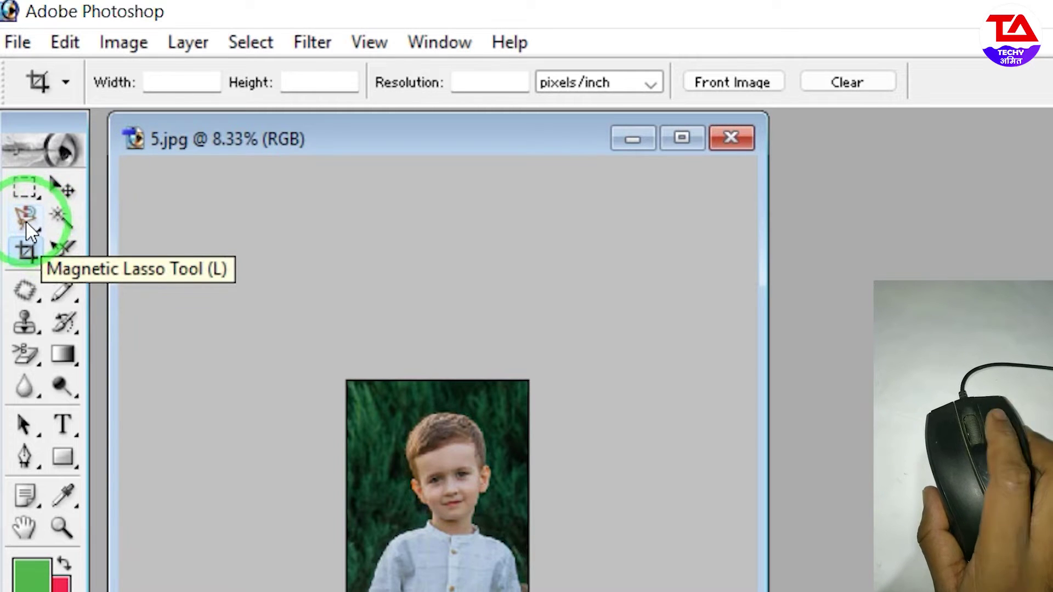
left_click(26, 221)
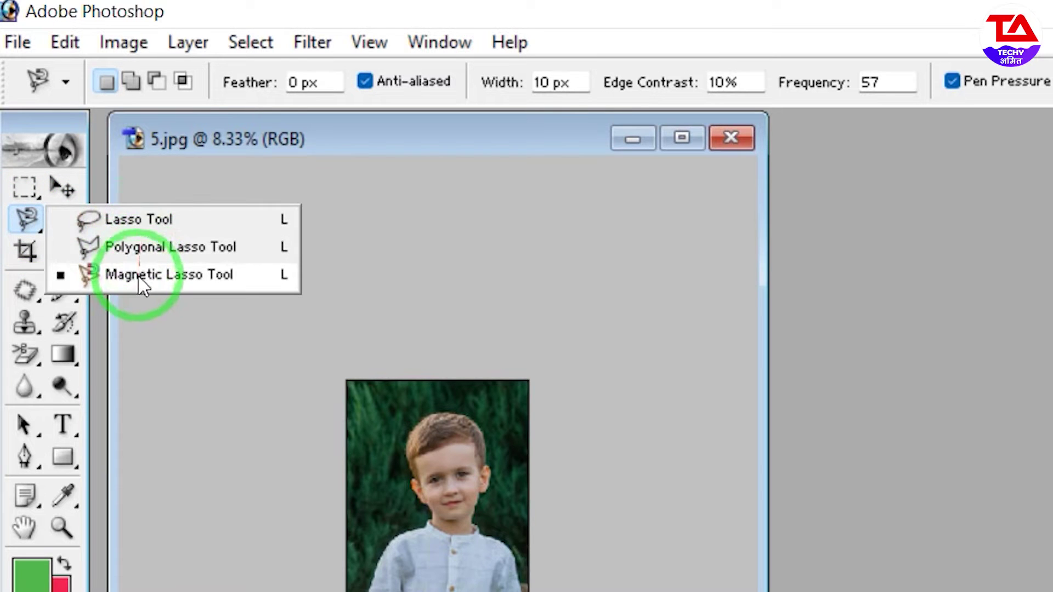
left_click(132, 248)
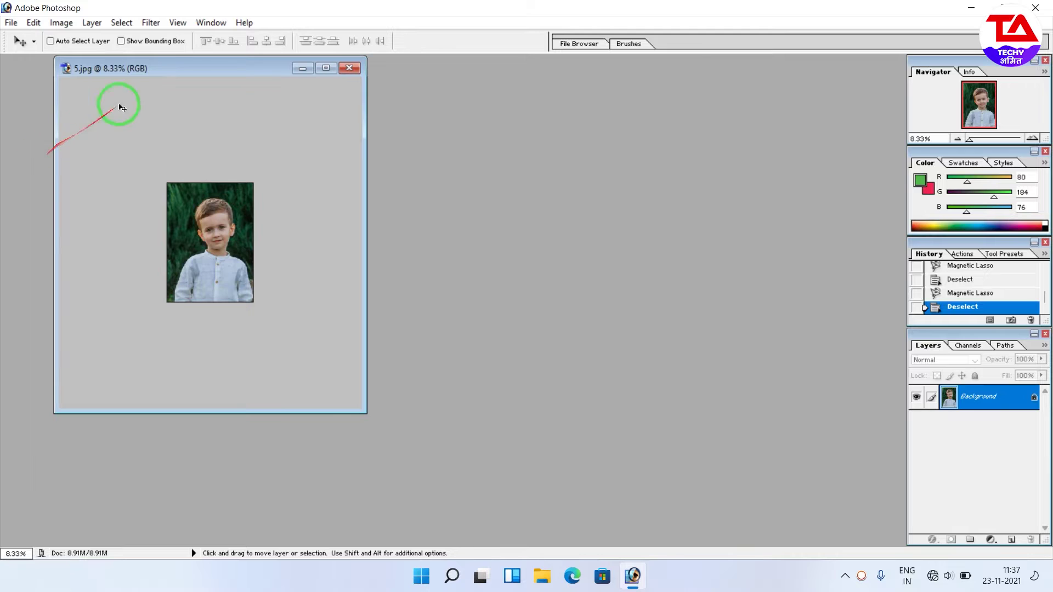
Show the hidden Tools palette again and activate the Polygonal Lasso tool.
left_click(207, 25)
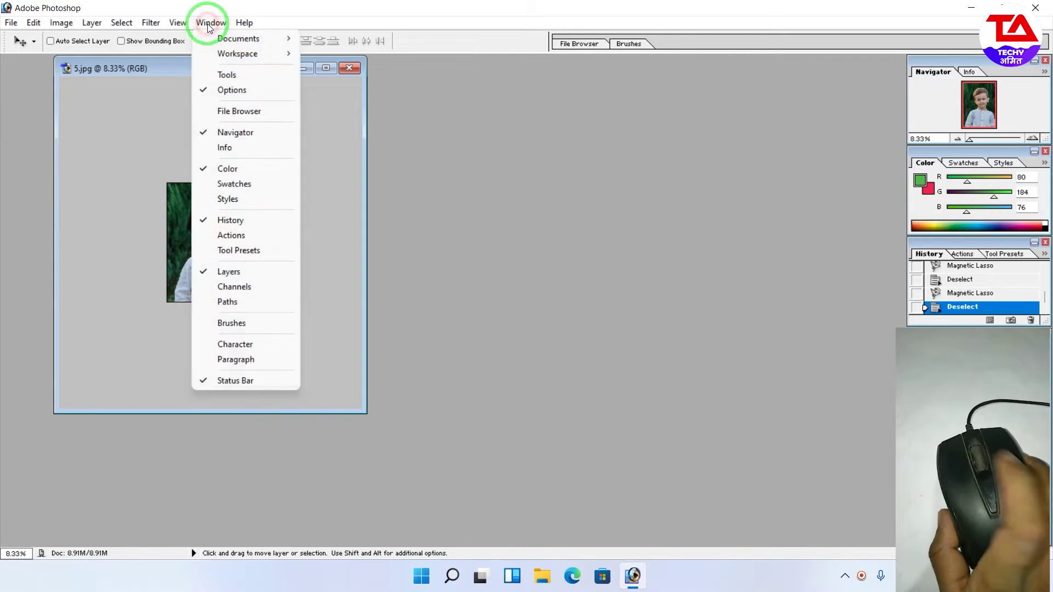
left_click(238, 76)
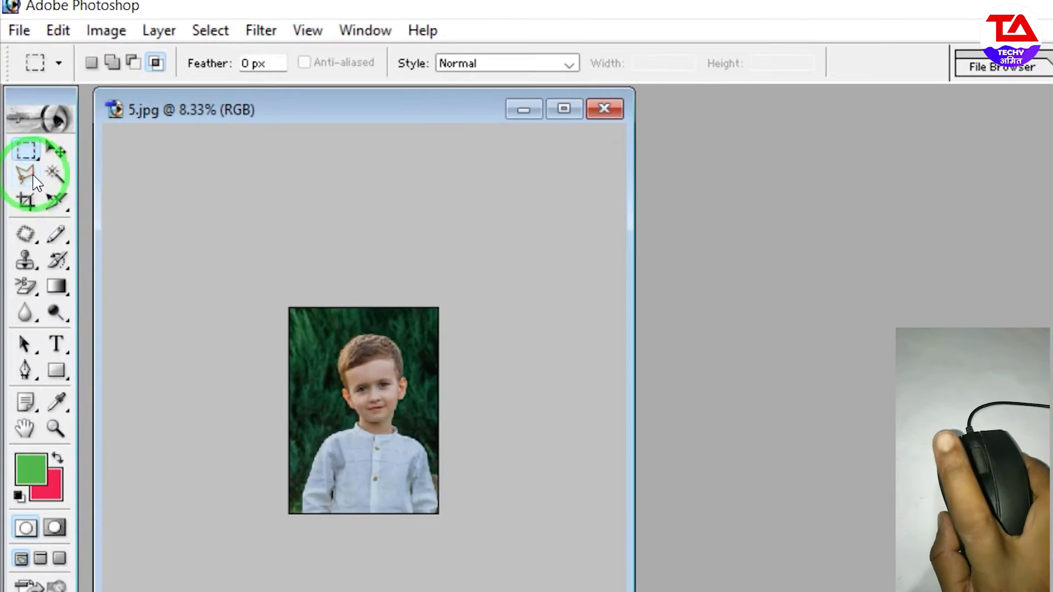
left_click(18, 107)
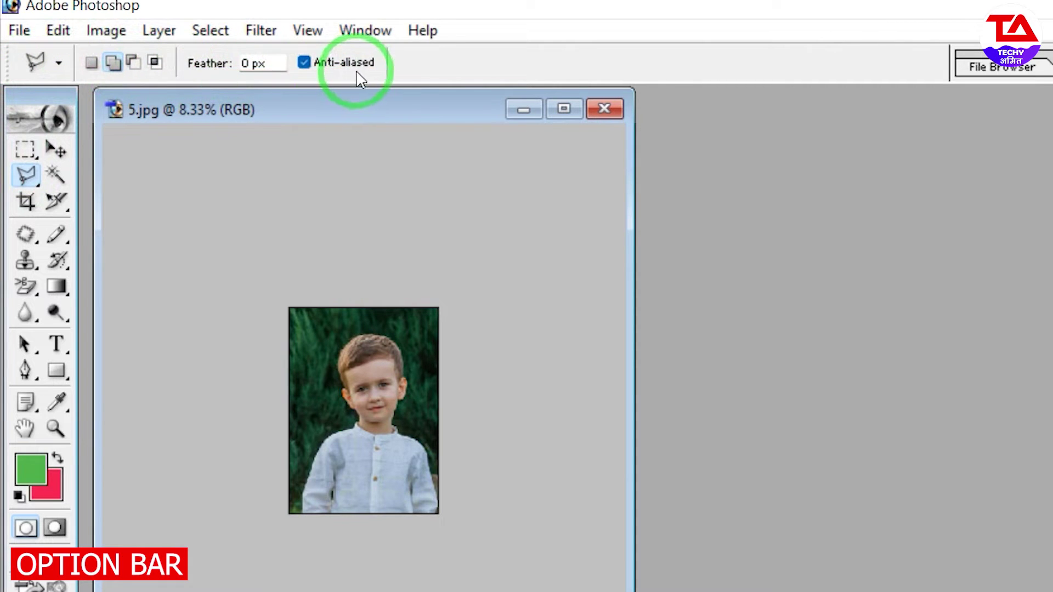
Activate the Crop tool and set the crop width to 8 cm and the height to 10 cm.
left_click(26, 203)
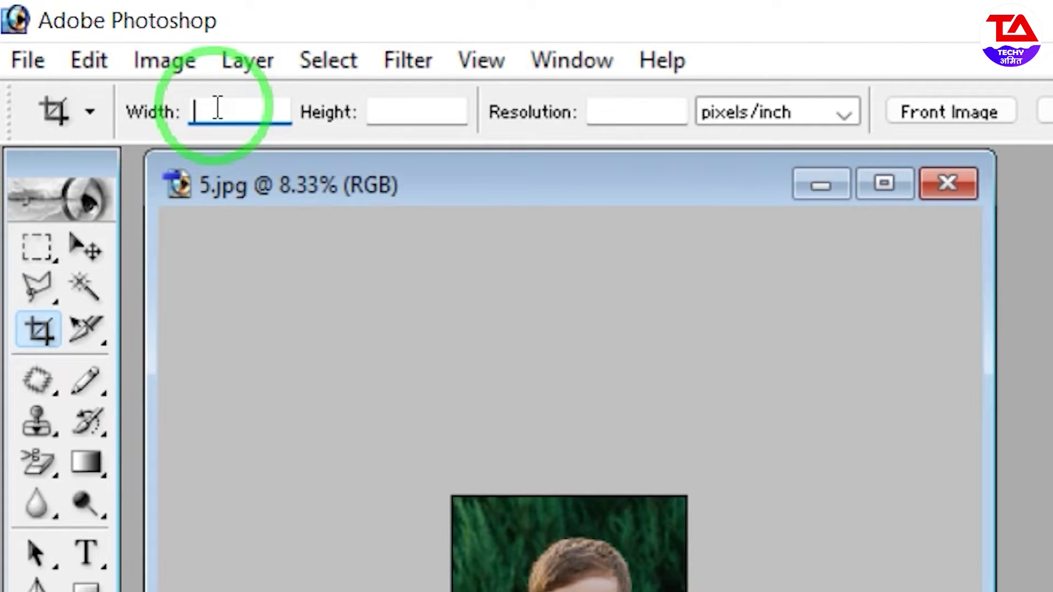
type("p")
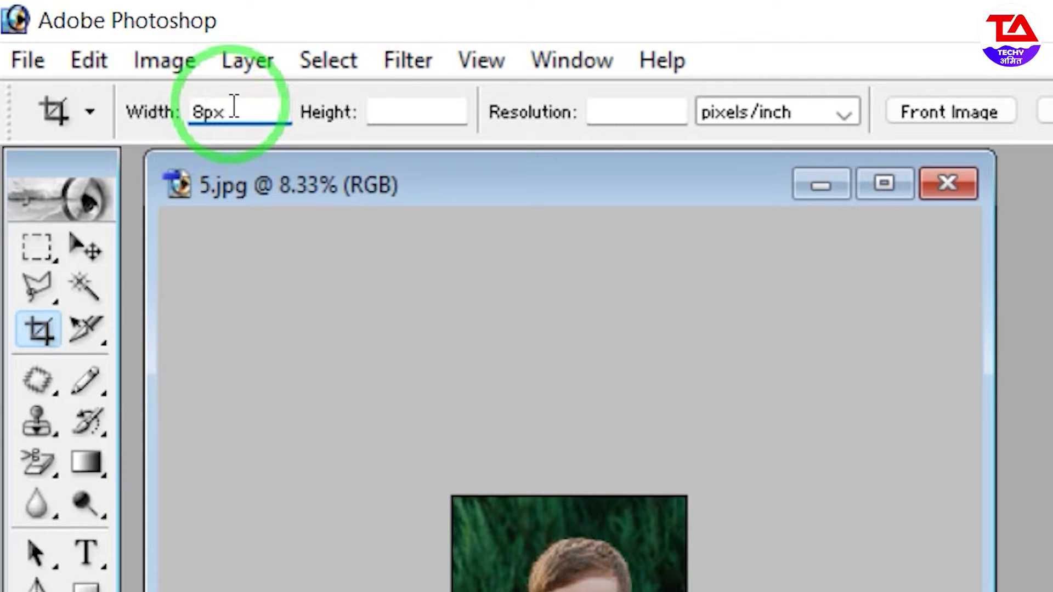
key("BackSpace")
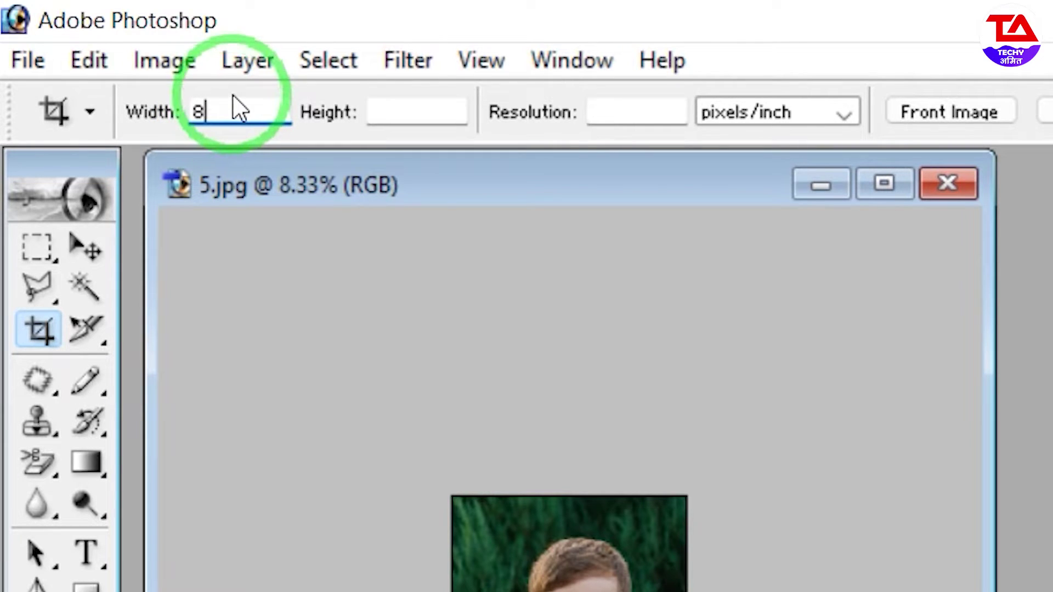
type("cm")
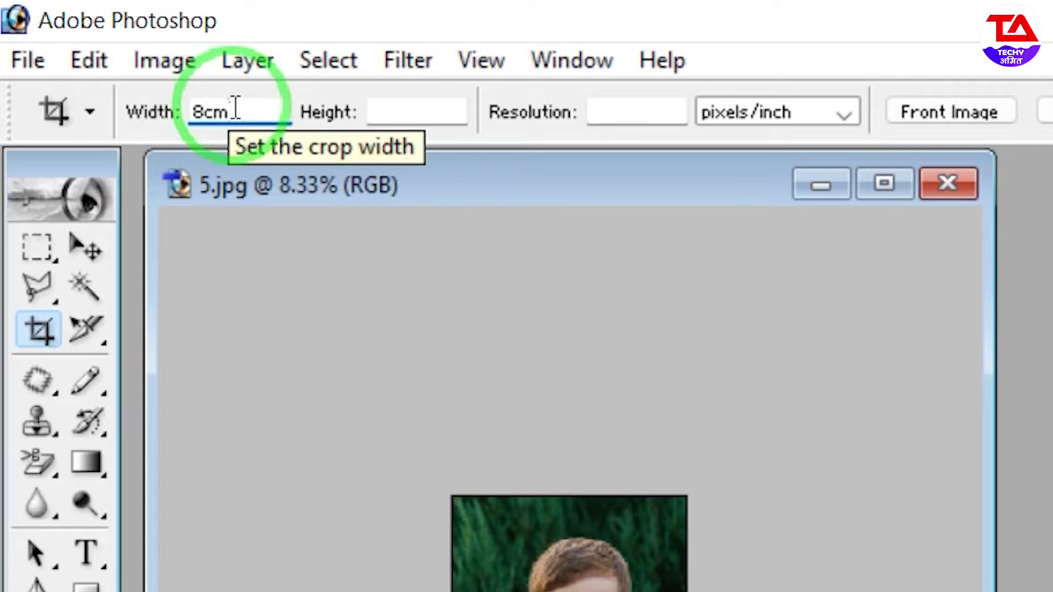
left_click(408, 107)
type("10cm")
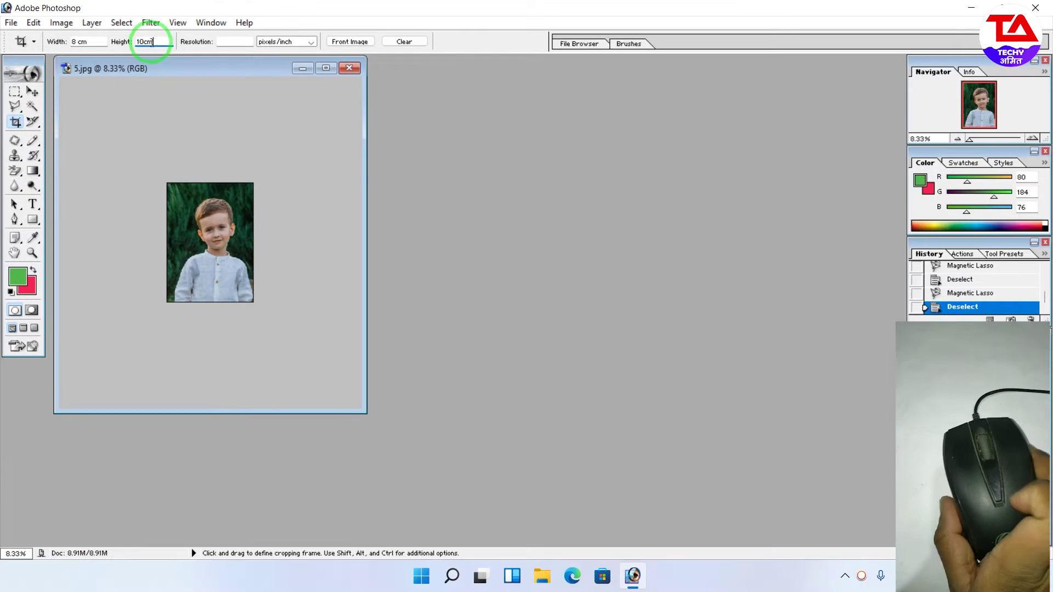
Crop 5.jpg with a frame drawn over the boy's head and shirt, and clear the preset crop dimensions.
left_click_drag(169, 173, 265, 291)
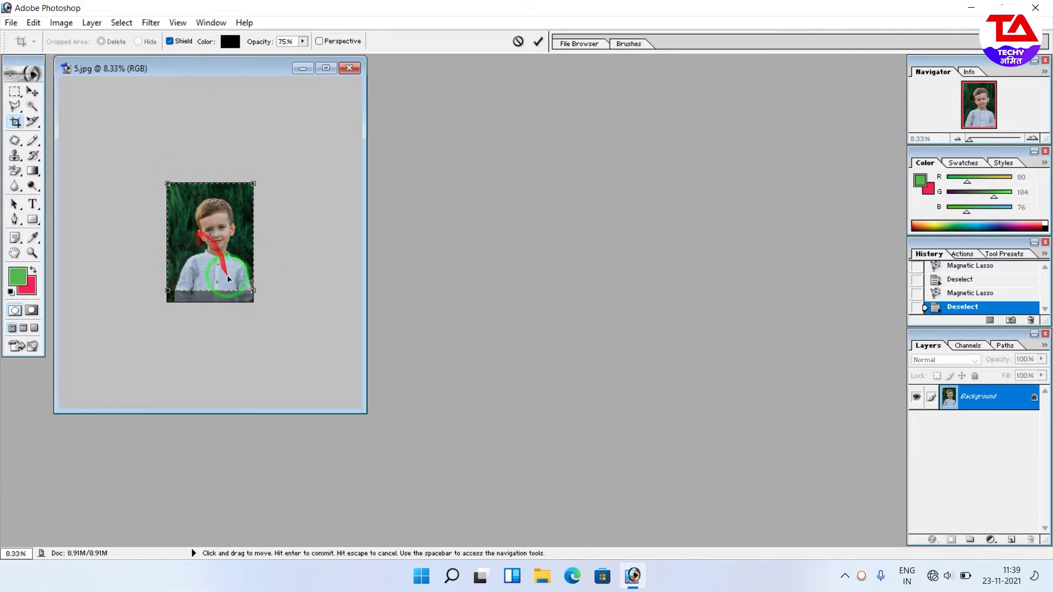
key("Return")
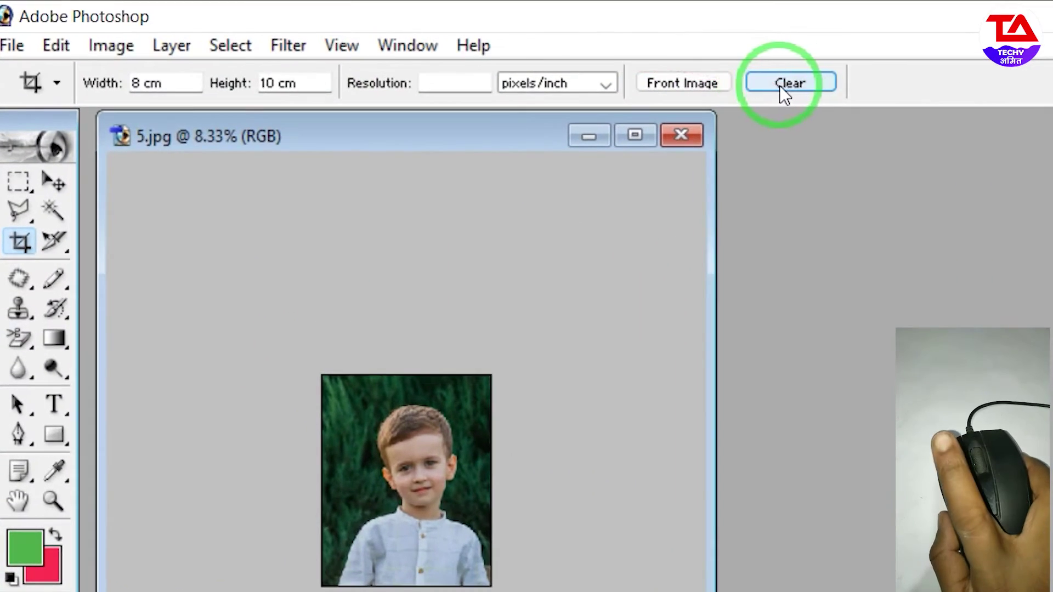
left_click(782, 85)
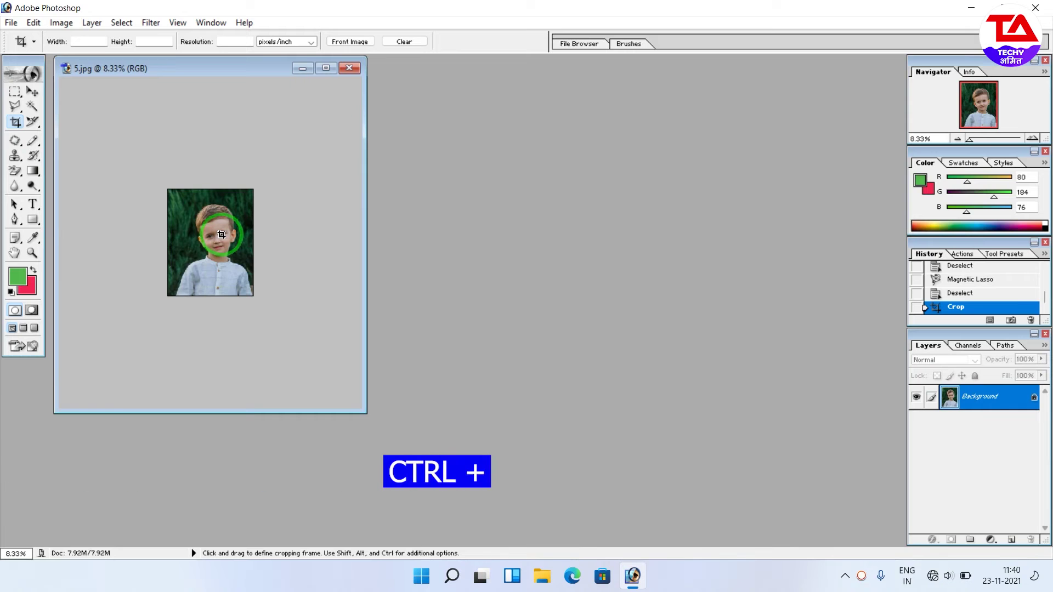
Zoom the photo in to 25%, out to 8.33%, and in again to 66.7%.
key("ctrl+plus")
key("ctrl+plus")
key("ctrl+plus")
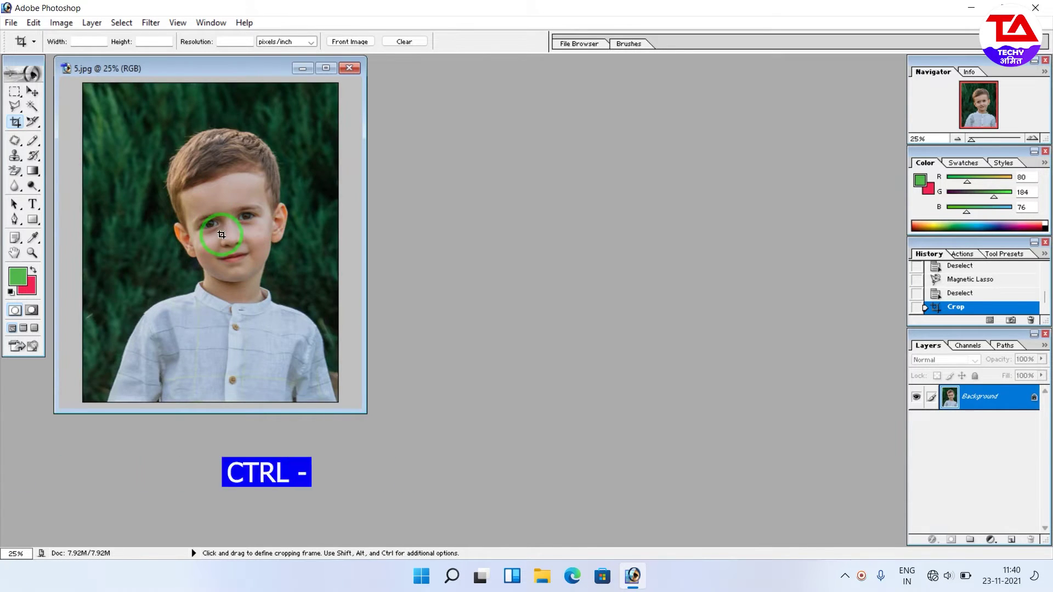
key("ctrl+minus")
key("ctrl+minus")
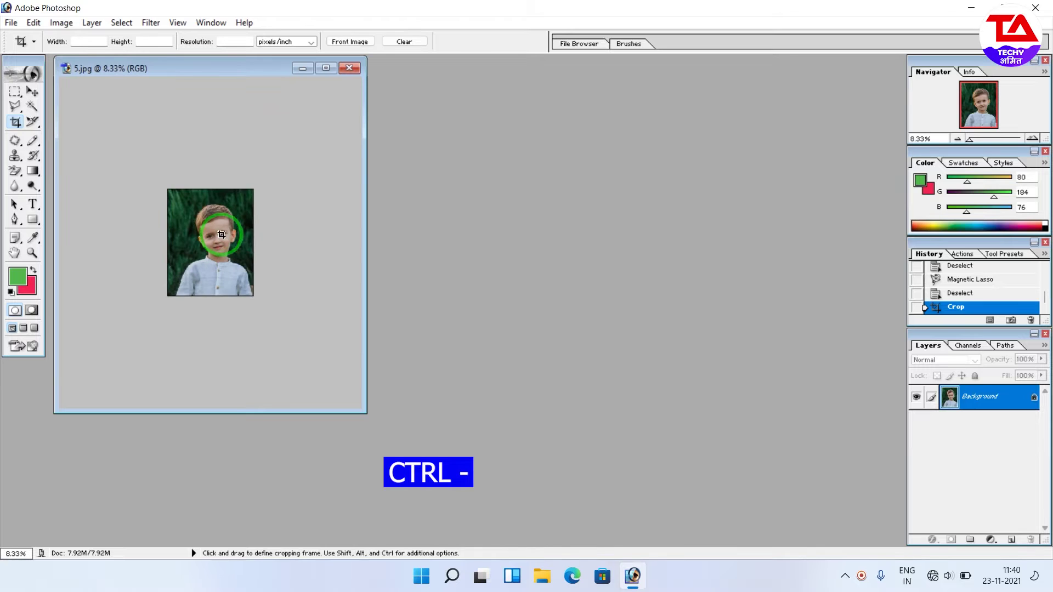
key("ctrl+plus")
key("ctrl+plus")
key("ctrl+plus")
key("ctrl+plus")
key("ctrl+plus")
key("ctrl+plus")
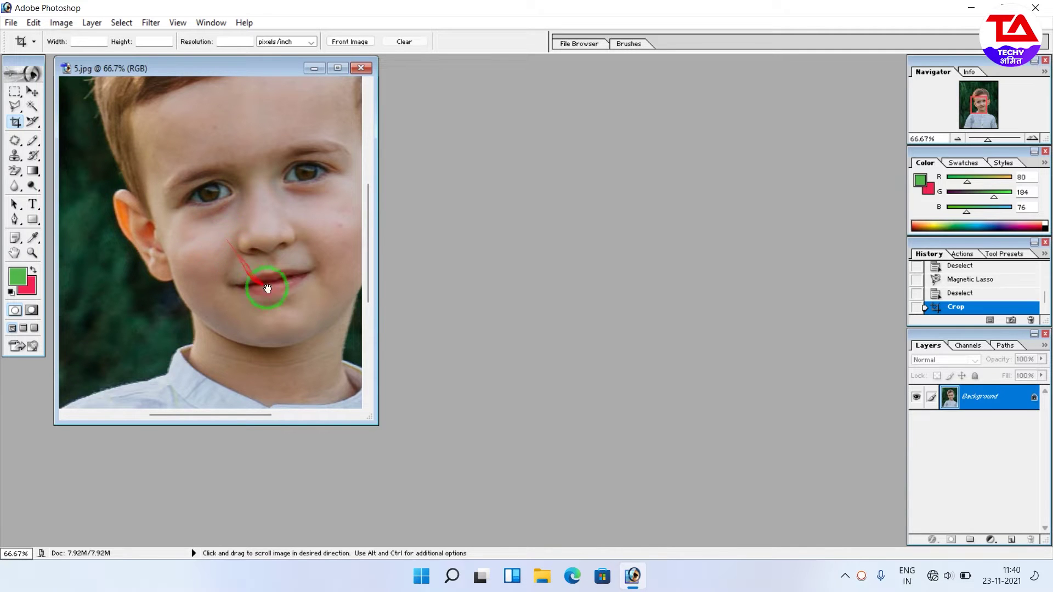
Pan around the enlarged photo, and use the Navigator to zoom to 57.69% and centre the view on the boy's head.
key("space")
left_click_drag(217, 183, 137, 271)
left_click_drag(129, 329, 265, 283)
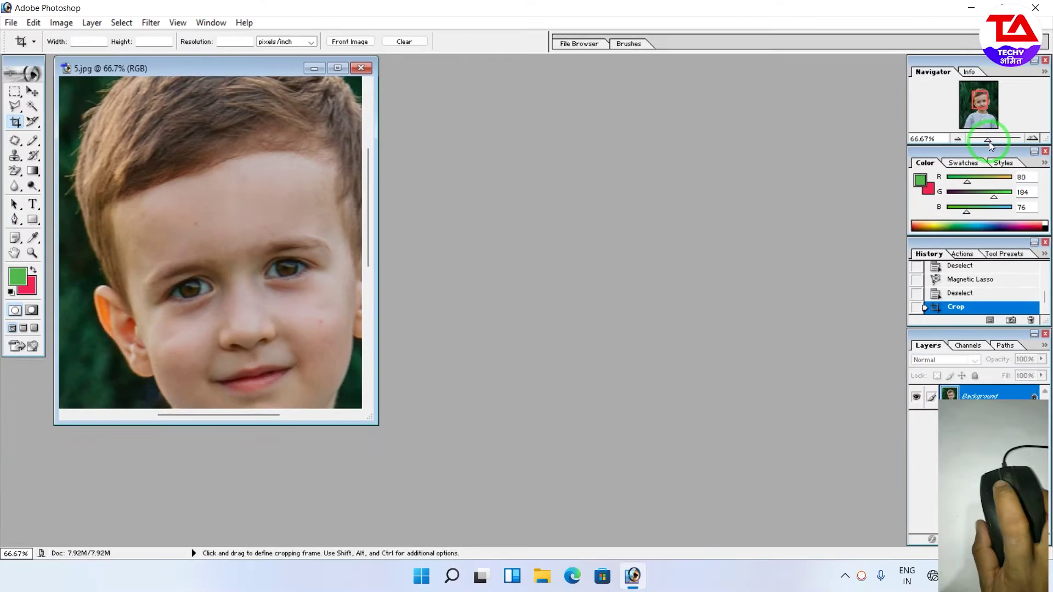
mouse_move(989, 140)
left_mouse_down()
mouse_move(1002, 140)
mouse_move(975, 144)
mouse_move(985, 146)
left_mouse_up()
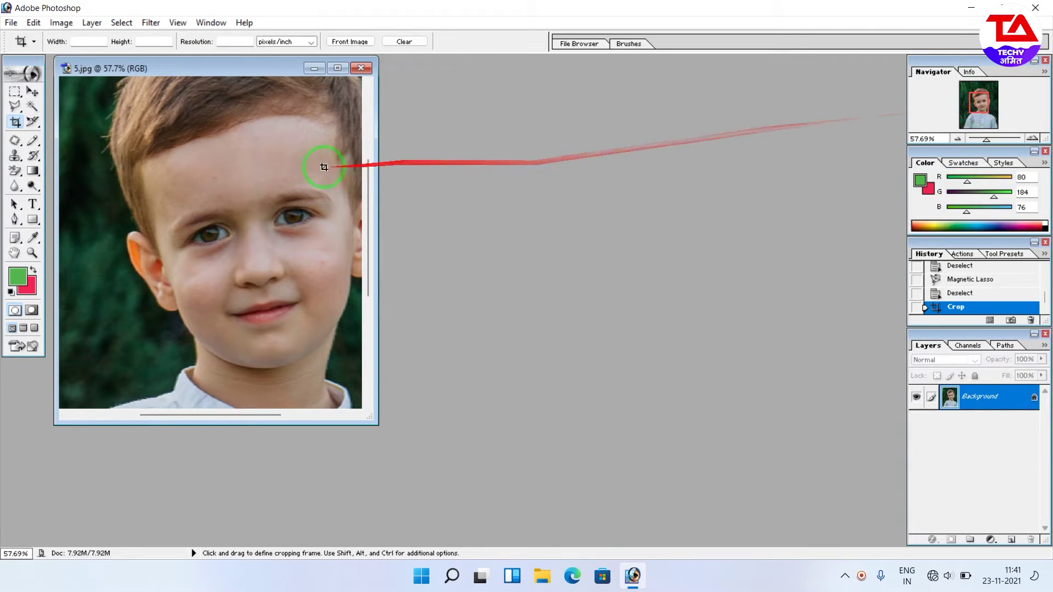
mouse_move(988, 93)
left_mouse_down()
mouse_move(987, 120)
mouse_move(982, 99)
left_mouse_up()
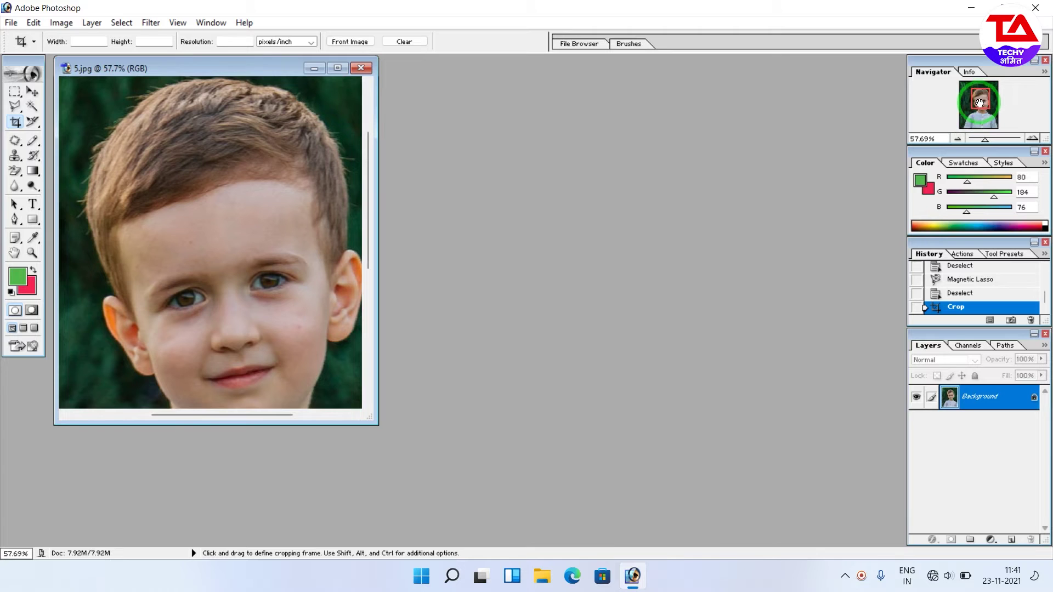
Look through the Info, Swatches, Styles, Actions, Tool Presets, Paths, Channels and Layers palettes, returning to the Navigator.
left_click(974, 73)
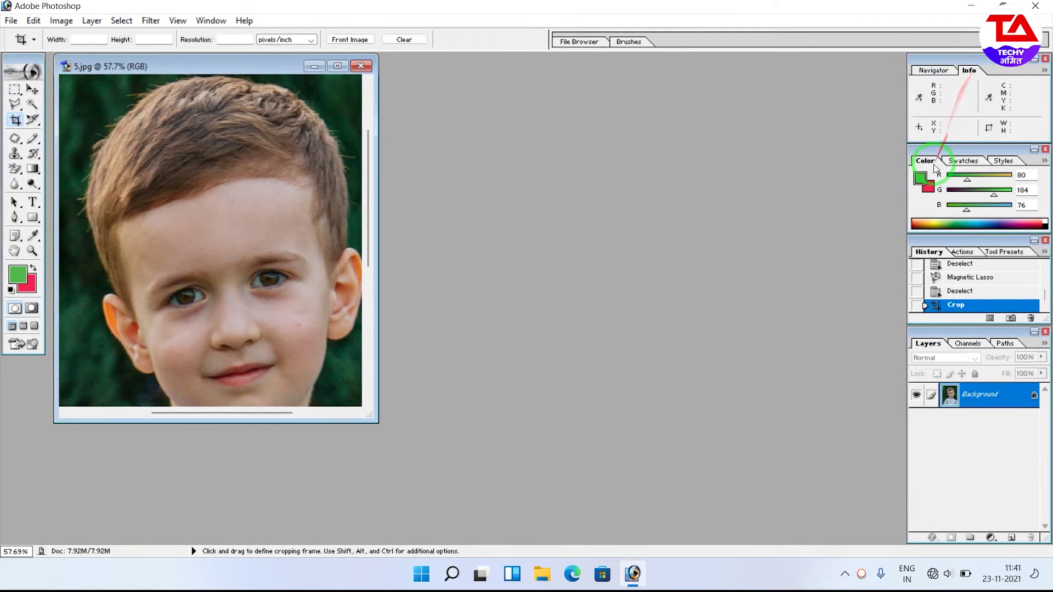
left_click(964, 160)
left_click(1018, 161)
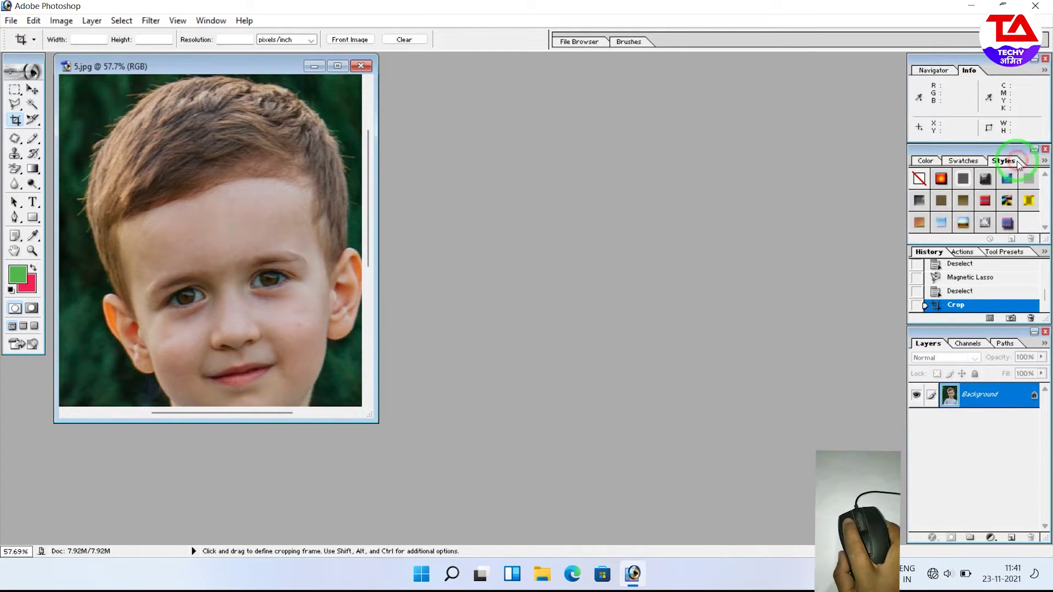
left_click(985, 253)
left_click(1005, 252)
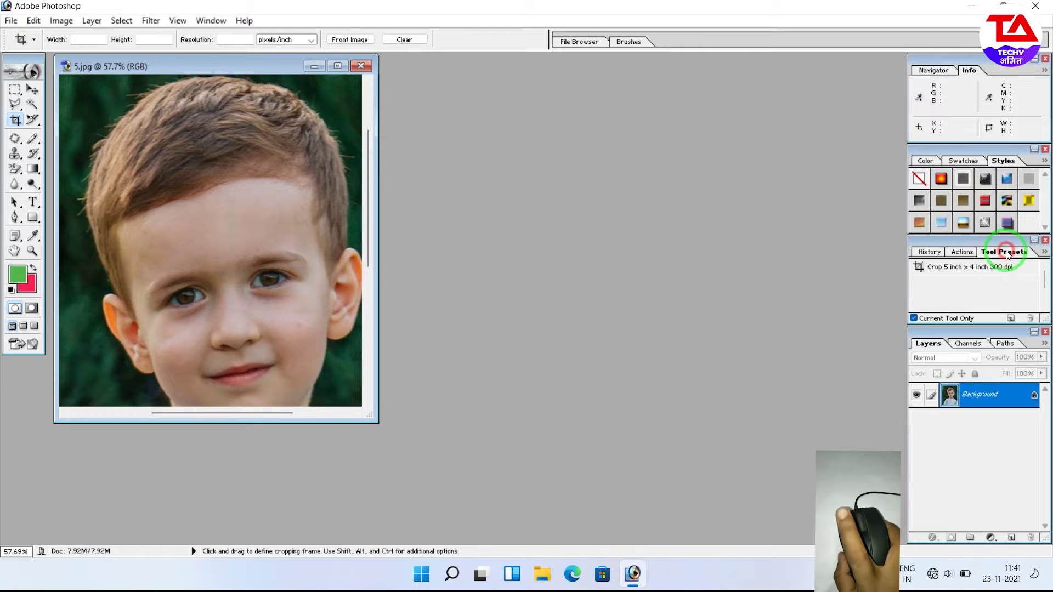
left_click(1004, 343)
left_click(969, 344)
left_click(929, 344)
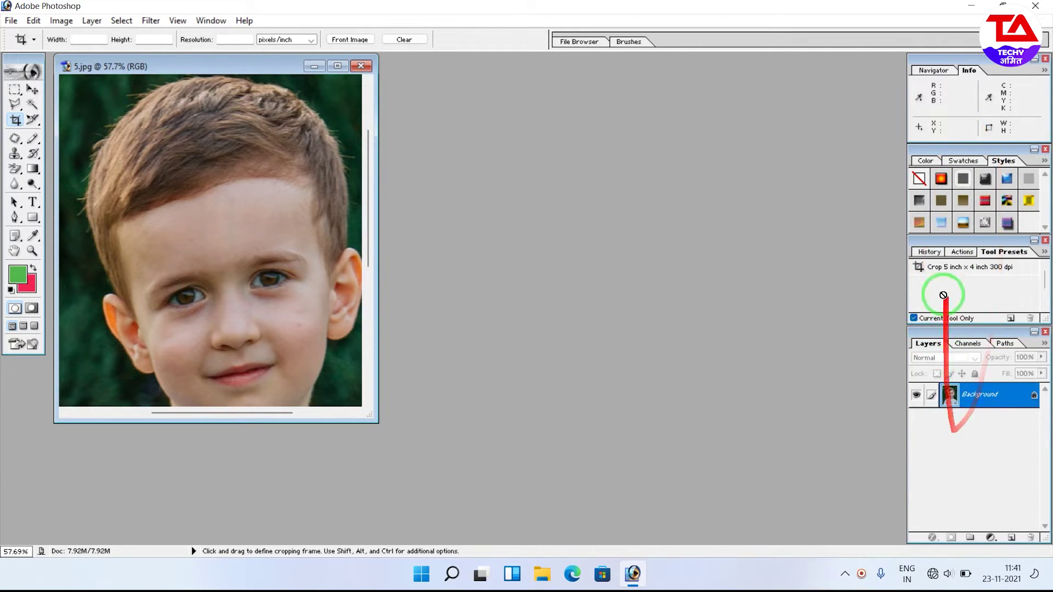
left_click(930, 71)
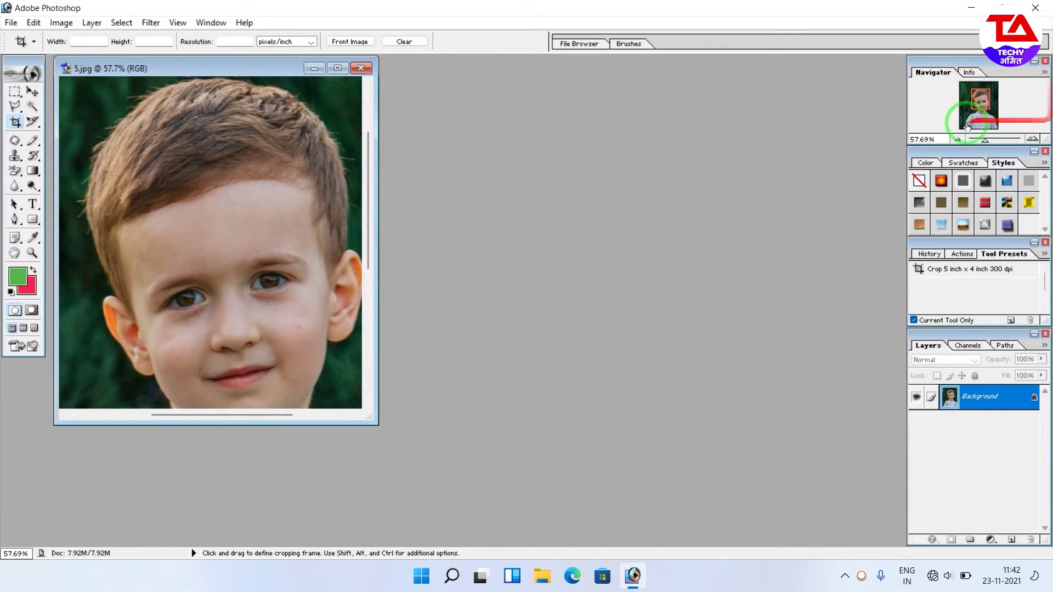
Close the Navigator palette group, and detach the Swatches palette from the Color group and close it.
left_click(1046, 60)
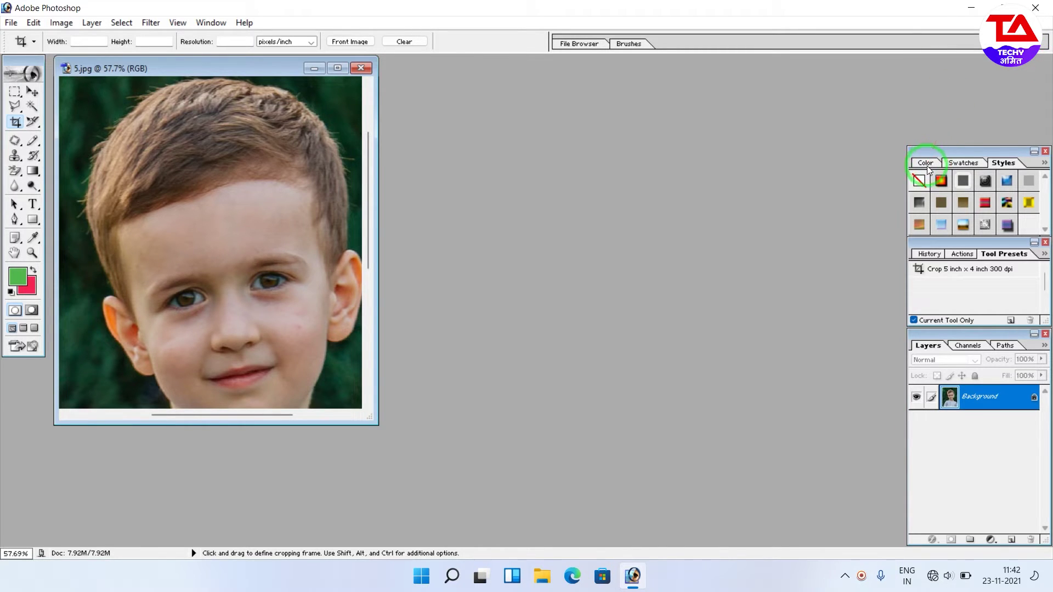
left_click(964, 165)
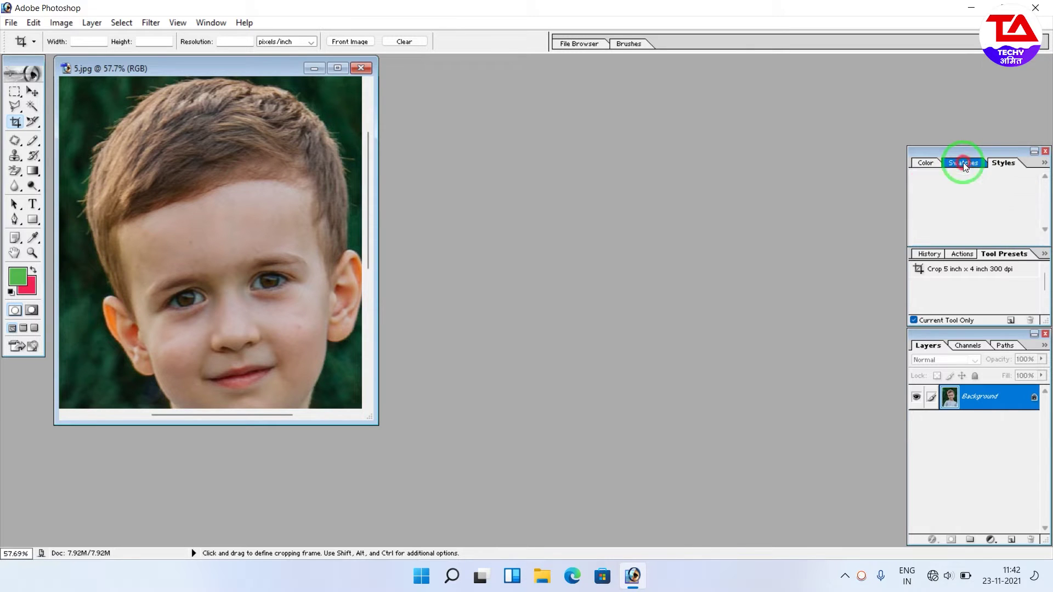
left_click(926, 163)
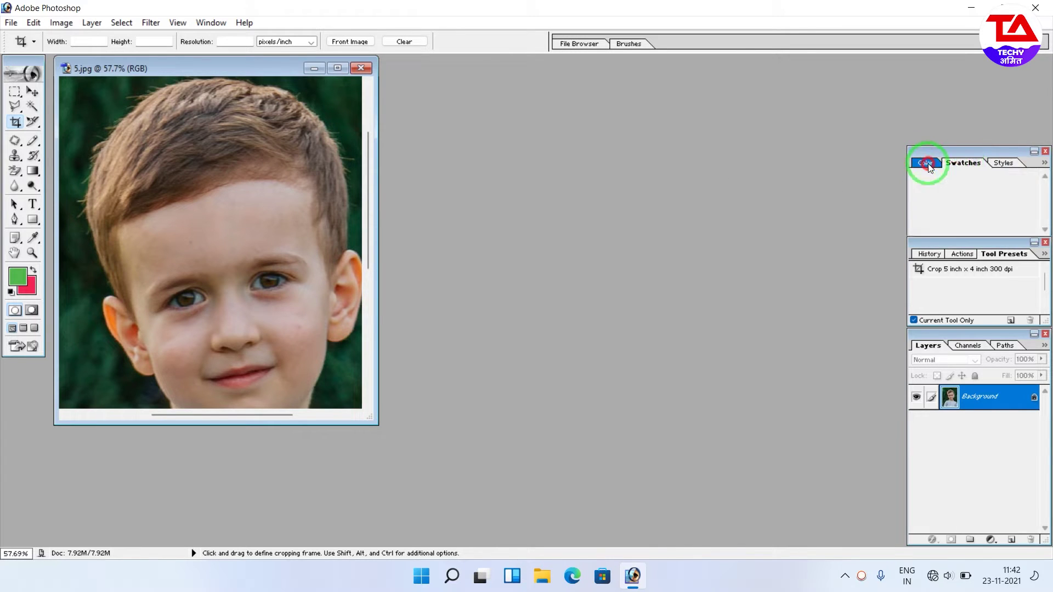
left_click_drag(966, 166, 706, 198)
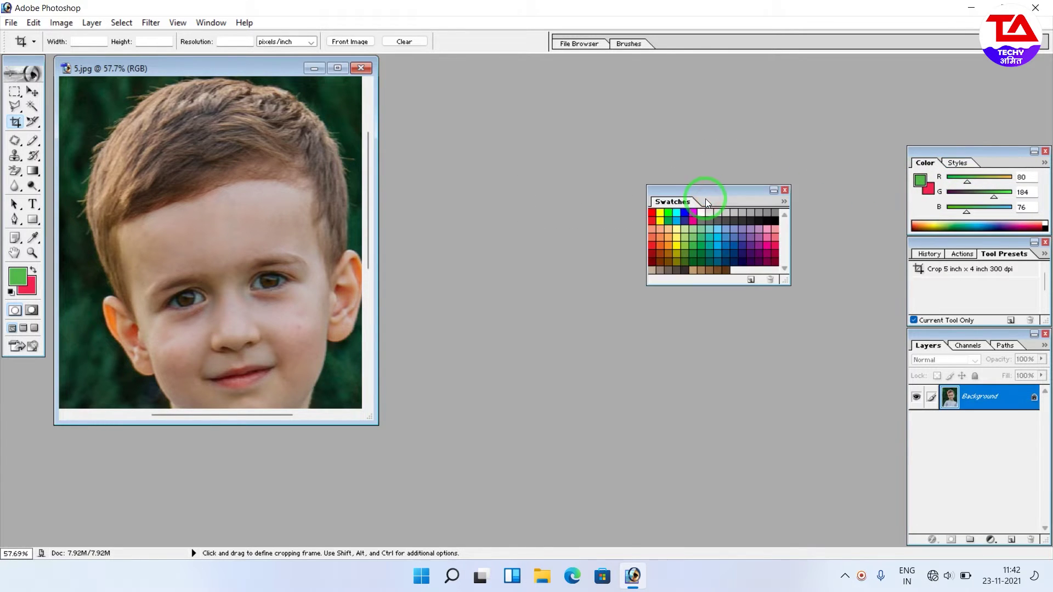
left_click(786, 189)
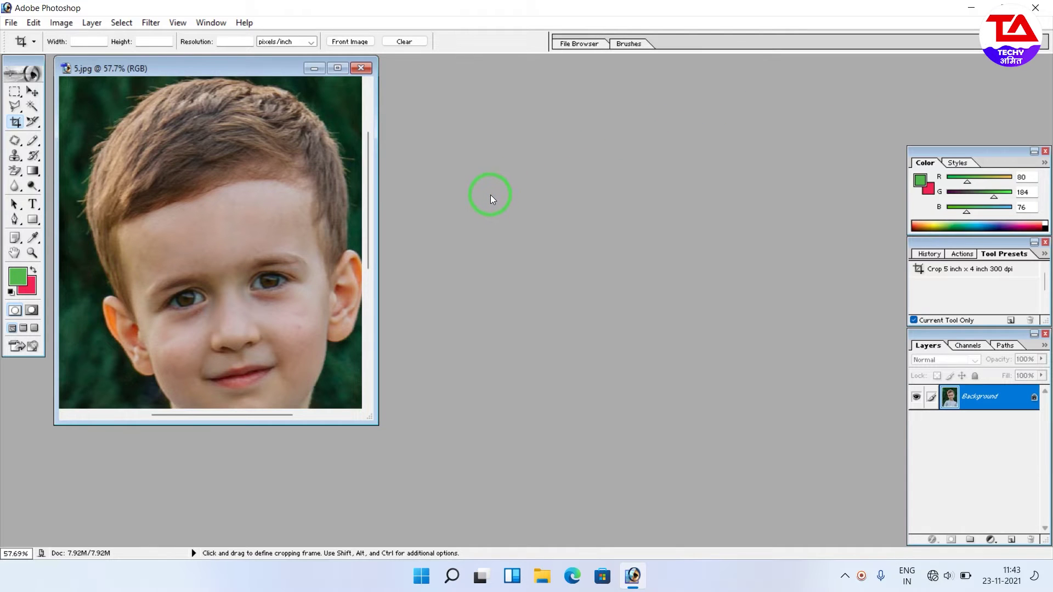
Show the closed Navigator palette again.
left_click(213, 23)
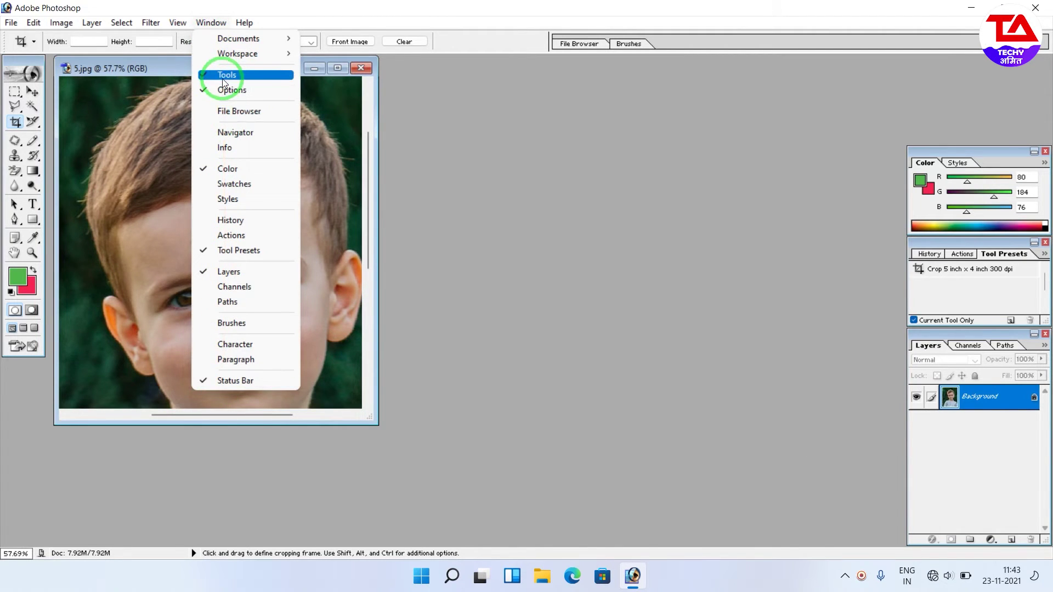
left_click(251, 137)
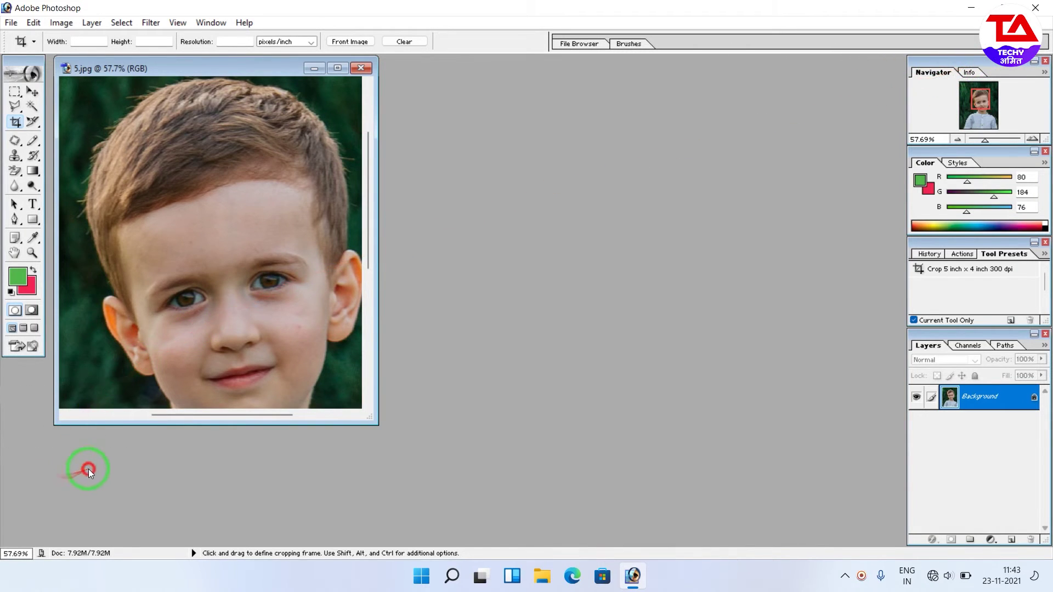
Line up the Navigator, Color and Tool Presets palettes along the workspace's lower edge, and move the Layers palette up and lengthen it.
left_click_drag(88, 470, 88, 469)
left_click_drag(921, 163, 268, 470)
left_click_drag(979, 247, 446, 479)
left_click_drag(983, 300, 980, 59)
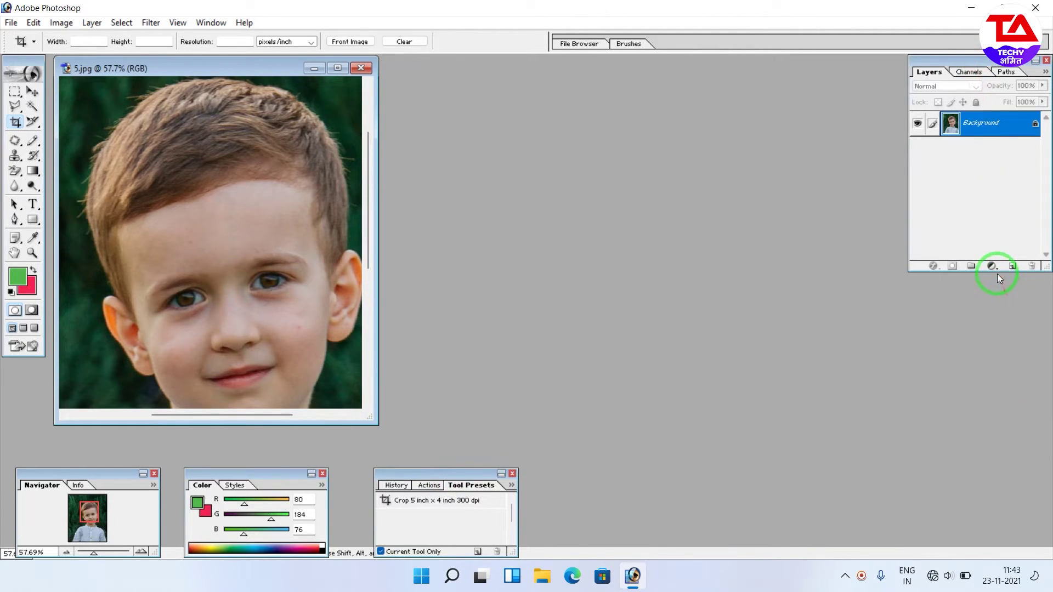
left_click_drag(998, 271, 982, 547)
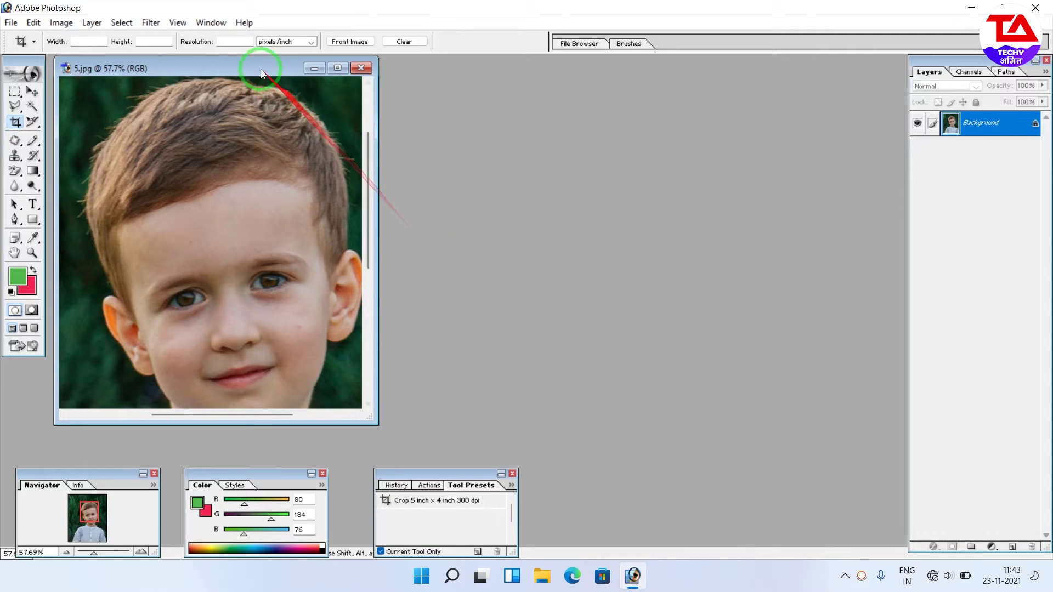
Reset all palettes to their default locations.
left_click(213, 24)
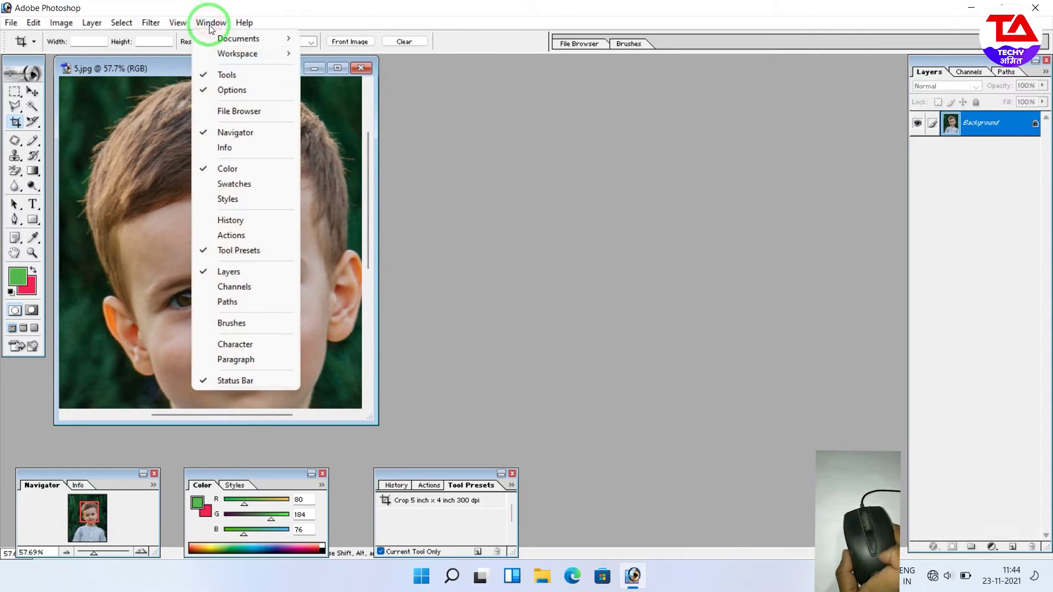
mouse_move(235, 56)
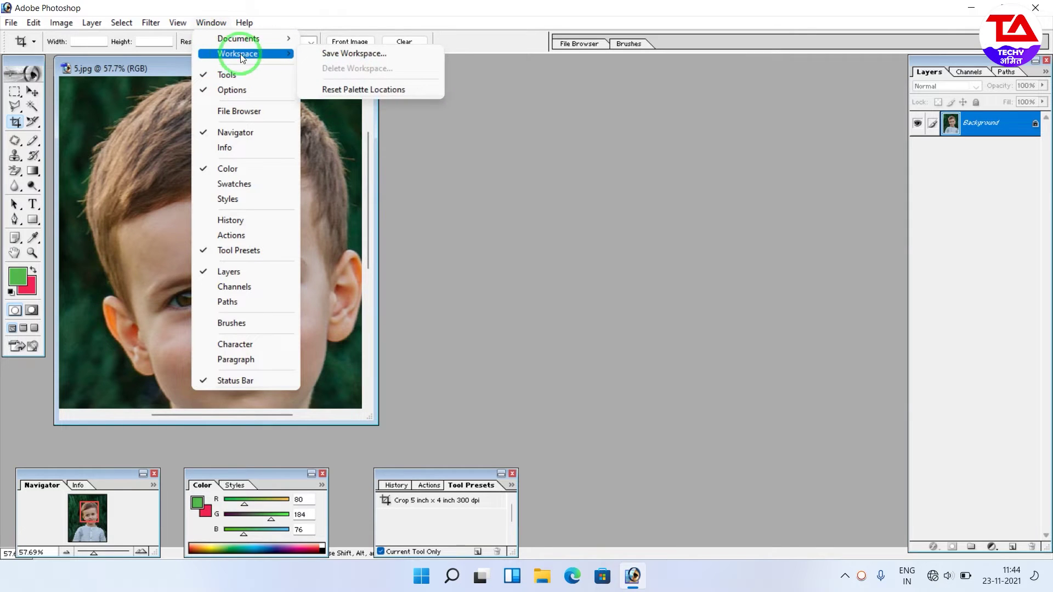
left_click(401, 90)
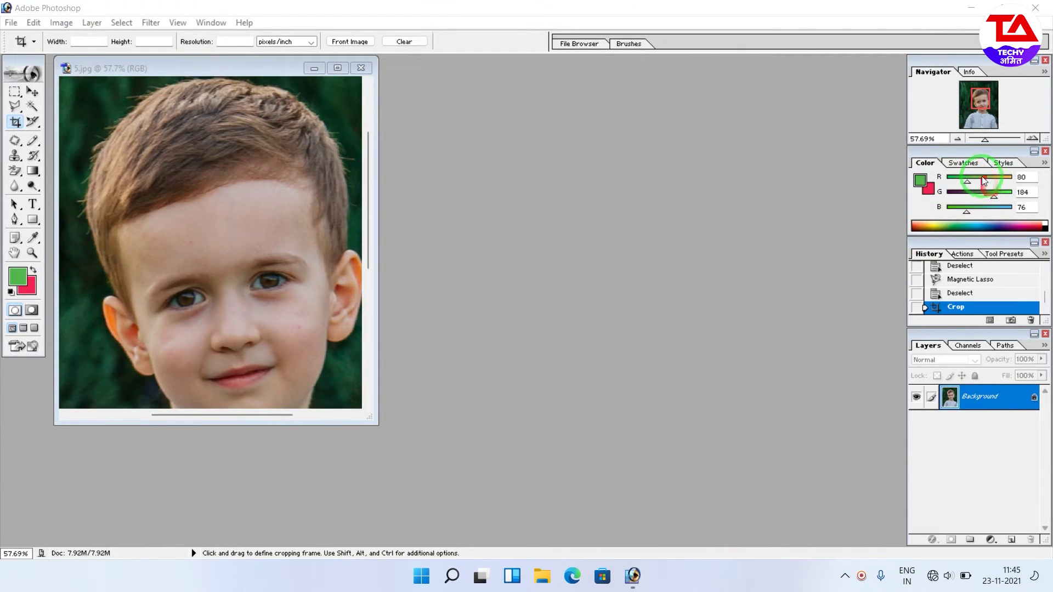
Close the Color palette group and widen the Navigator, History and Layers palettes, making the Navigator taller as well.
left_click(1045, 152)
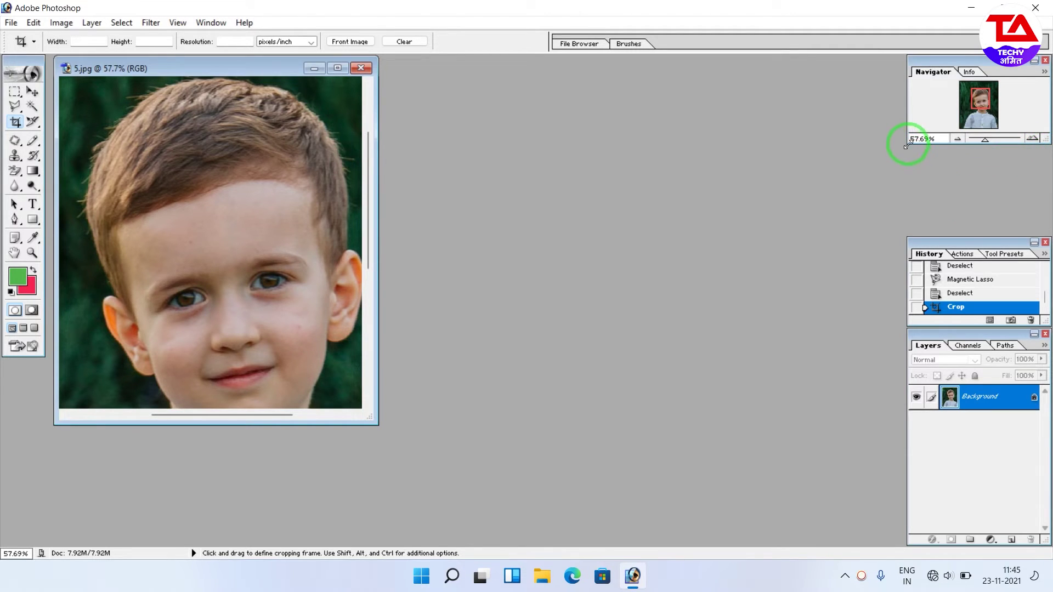
left_click_drag(908, 145, 747, 234)
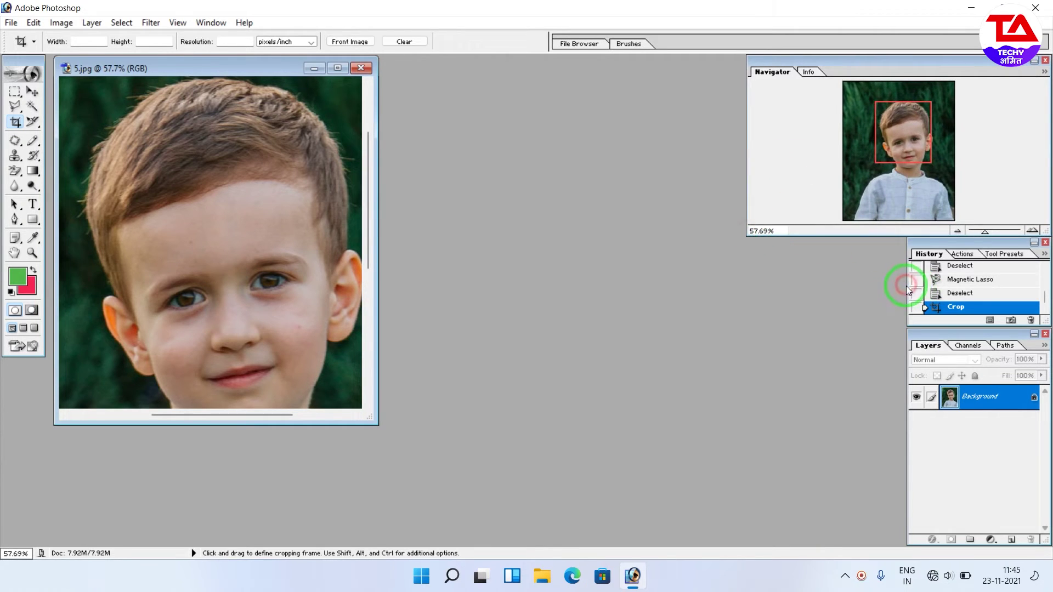
left_click_drag(906, 286, 747, 271)
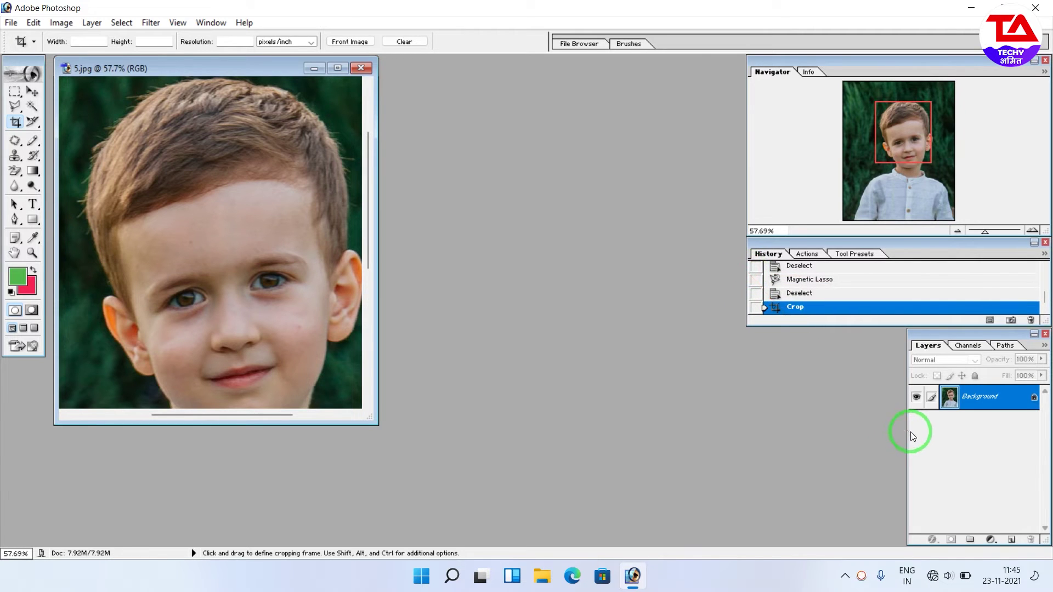
left_click_drag(907, 430, 746, 422)
Undo the last crop of 5.jpg.
key("ctrl+z")
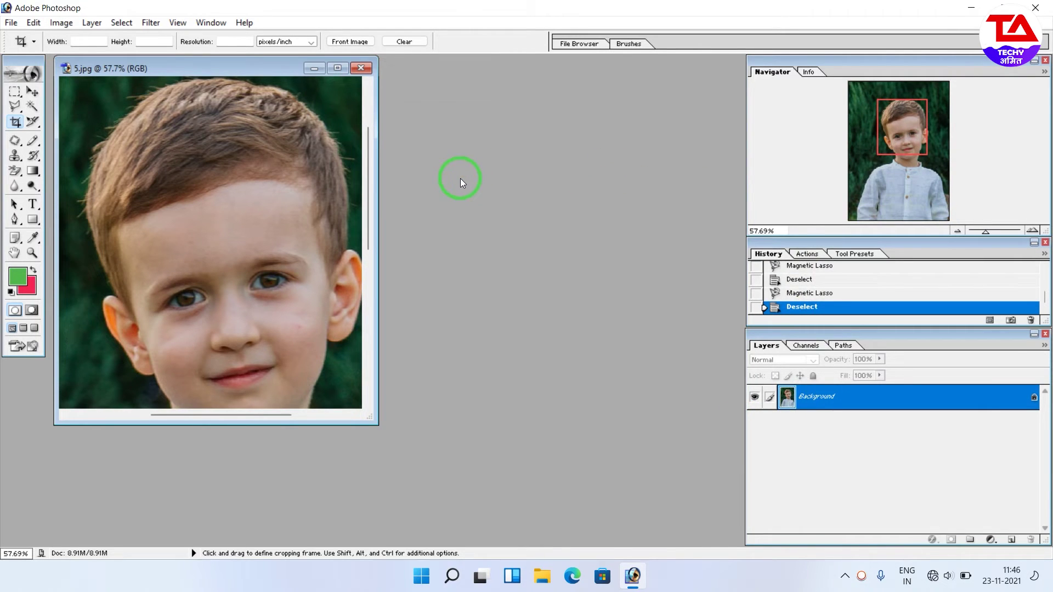
Save the current palette layout as a workspace named "image editing".
left_click(208, 23)
mouse_move(236, 53)
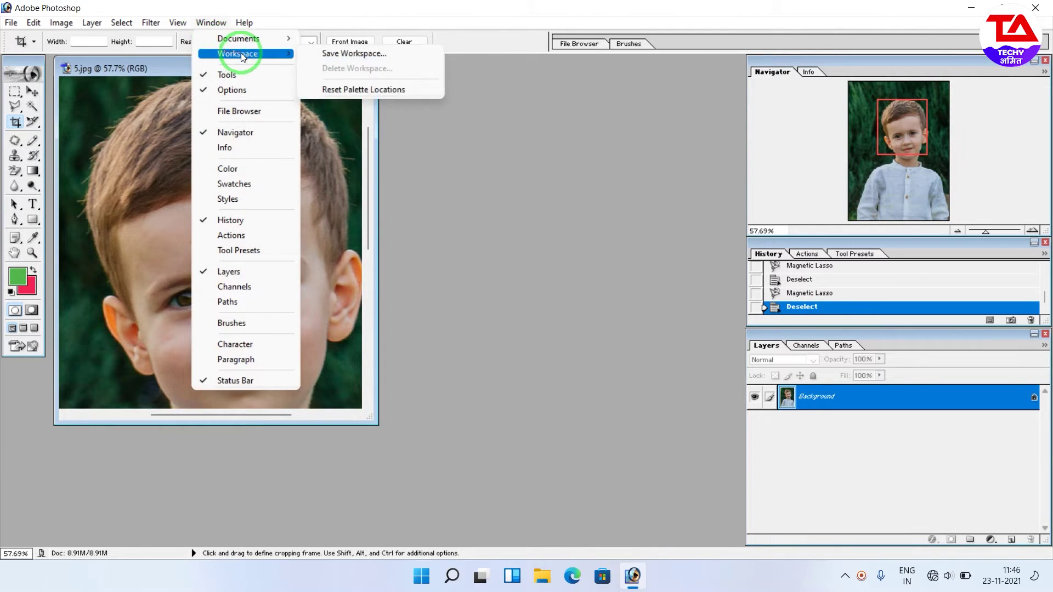
left_click(379, 55)
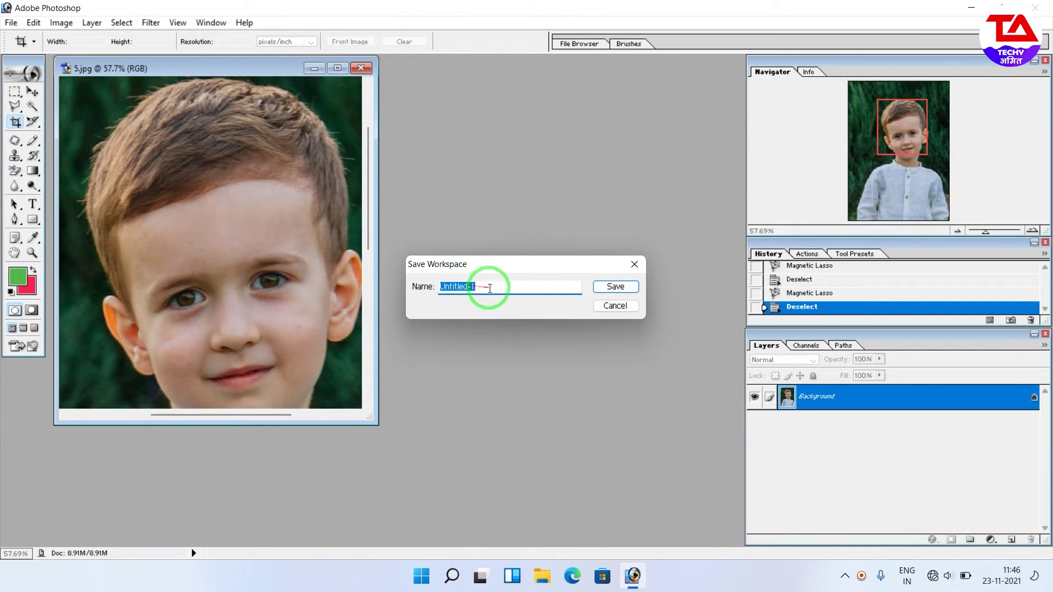
type("in")
type("age editing")
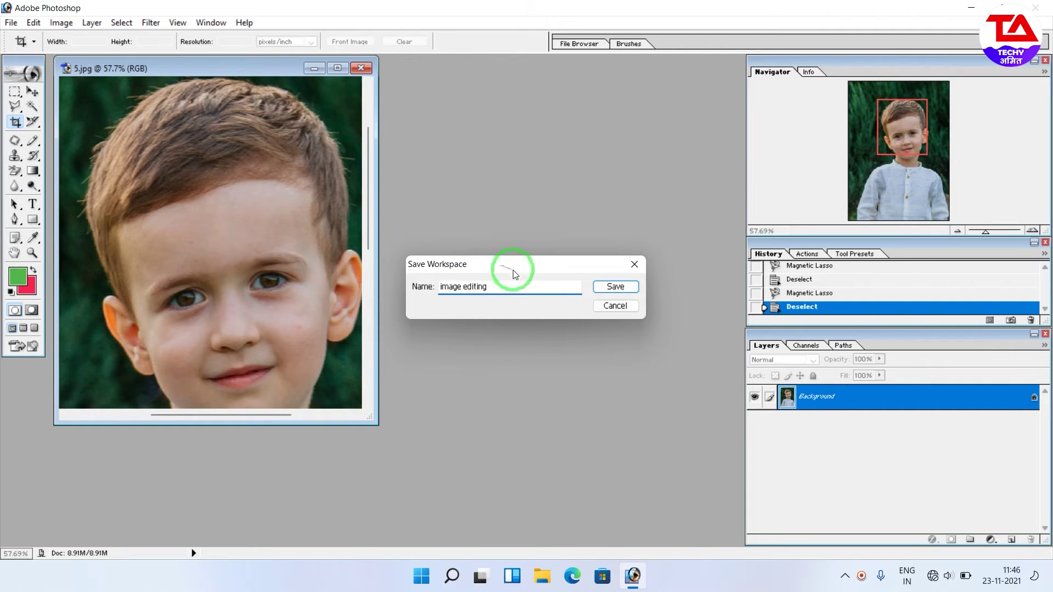
left_click(612, 289)
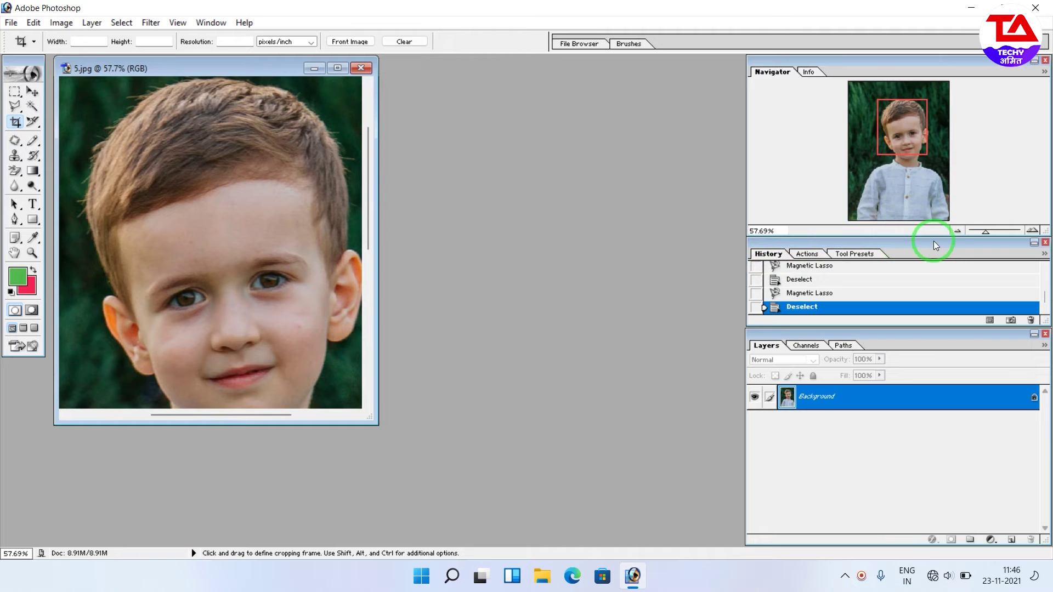
Close the History palette group, show the Color palette group in its place and widen it to match the Navigator and Layers palettes.
left_click_drag(936, 241, 676, 236)
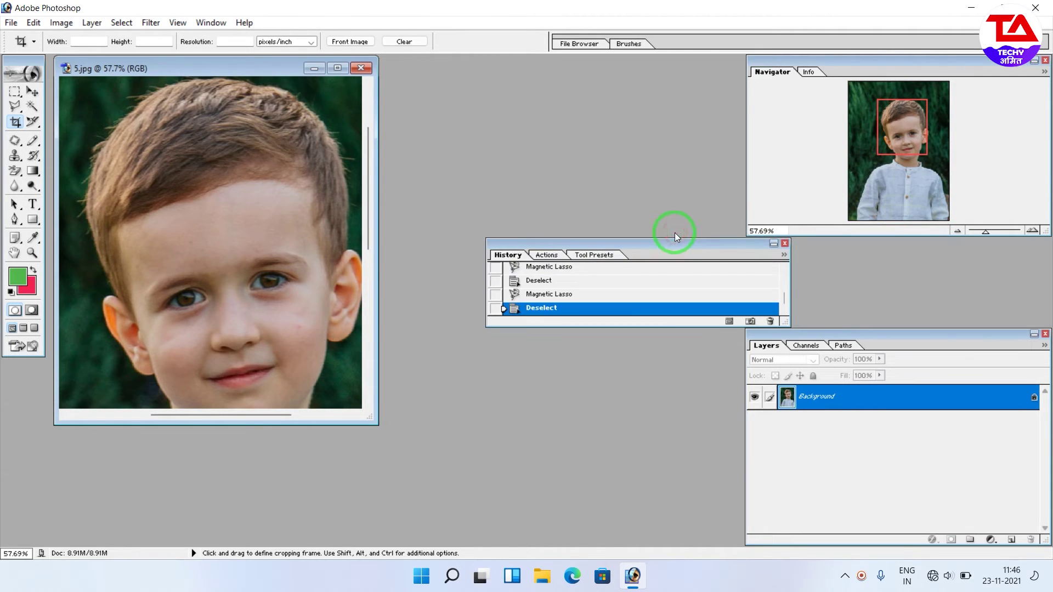
left_click(785, 243)
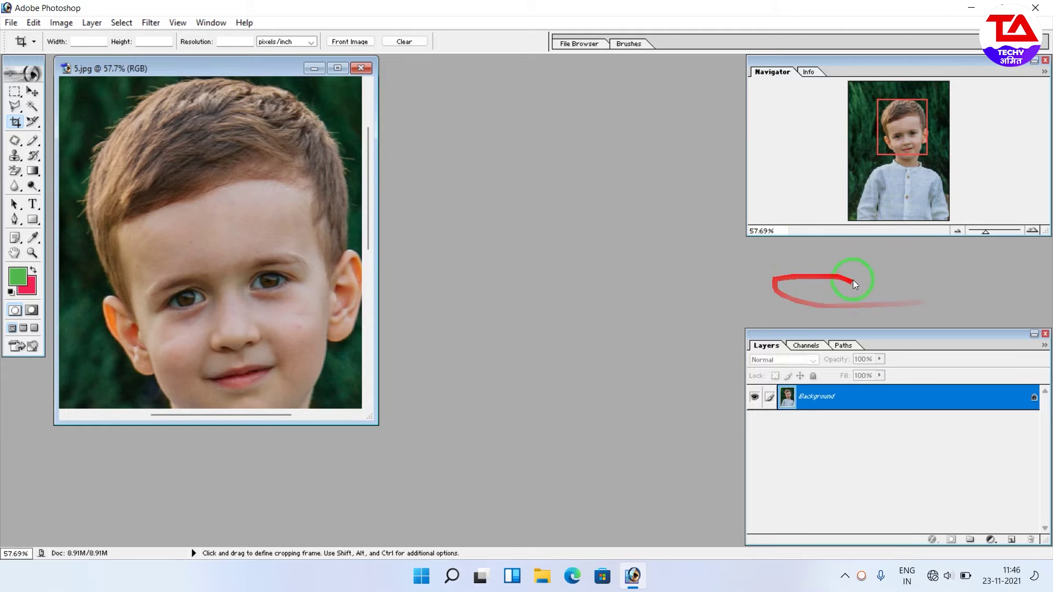
left_click(212, 23)
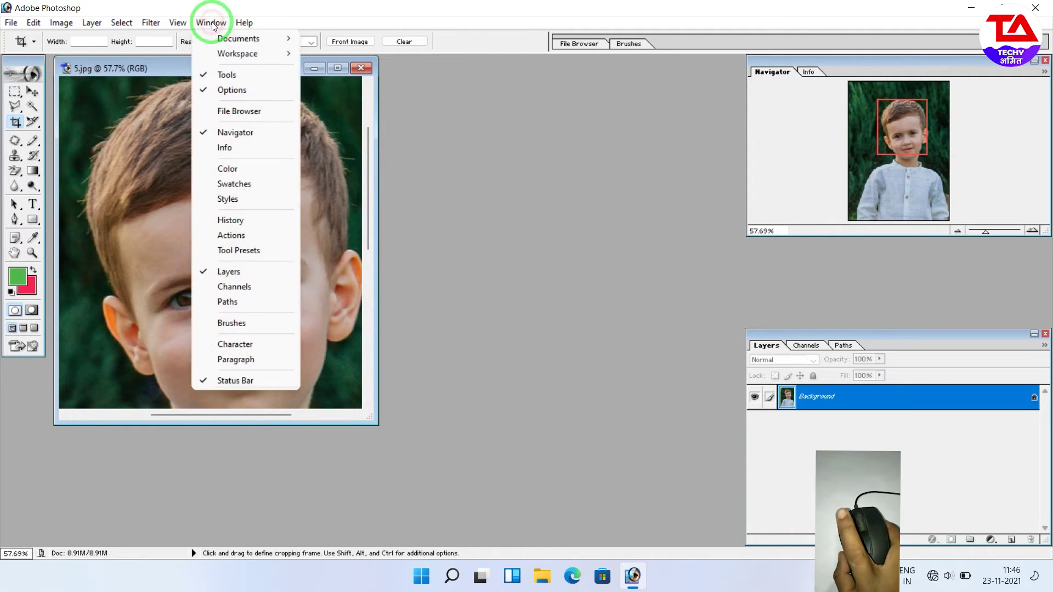
left_click(235, 169)
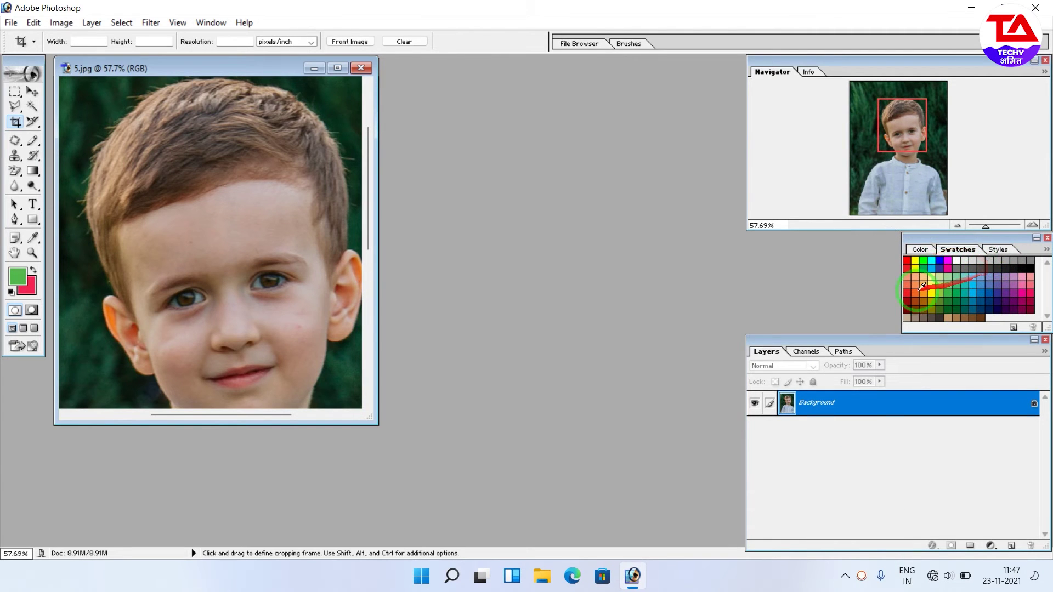
left_click_drag(902, 280, 746, 273)
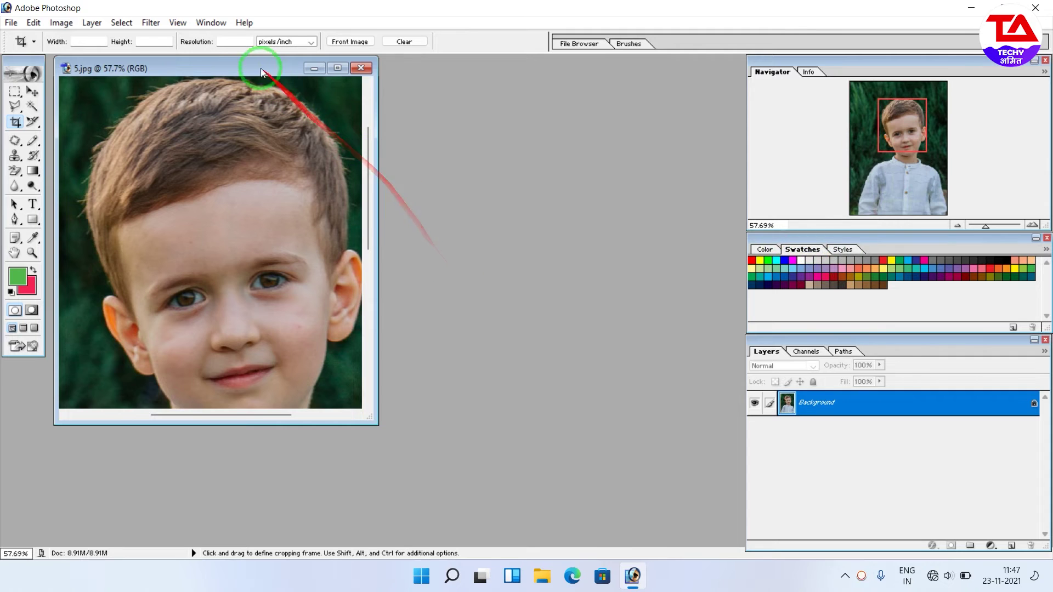
Save the new palette layout as a workspace named "painting".
left_click(220, 25)
mouse_move(236, 55)
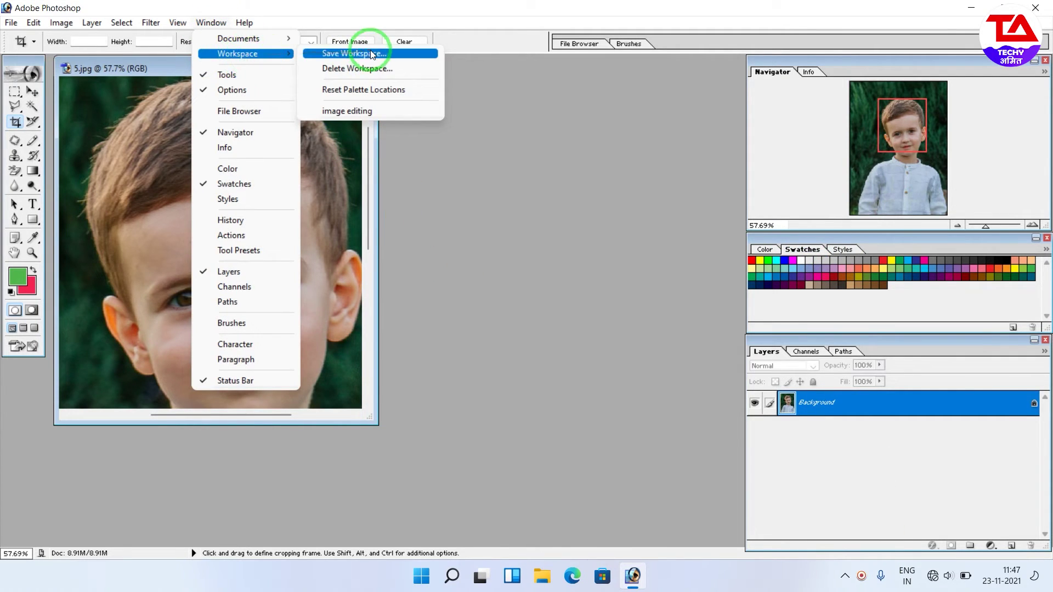
left_click(367, 57)
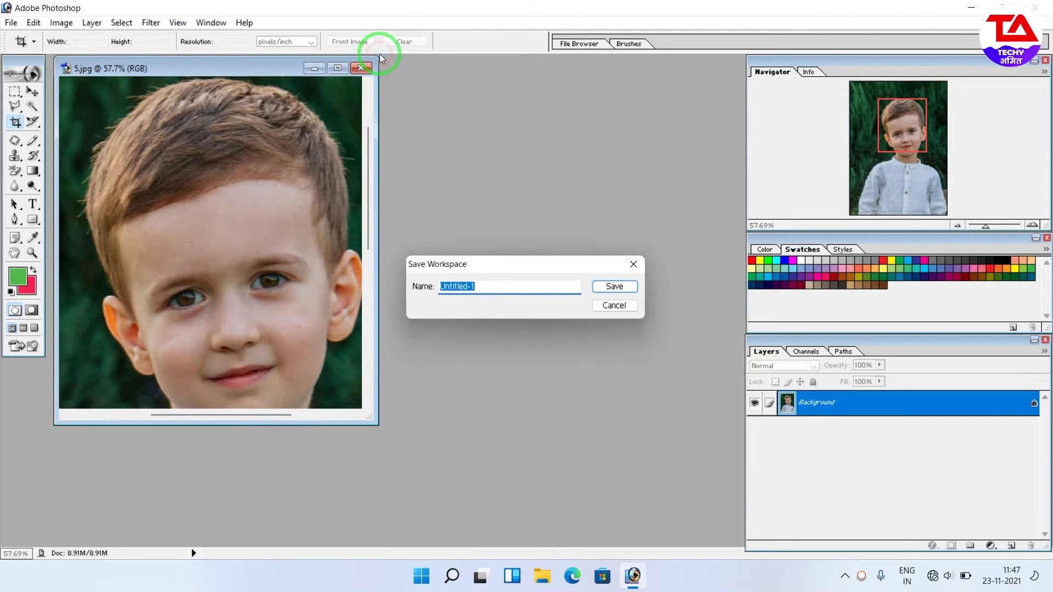
type("painting")
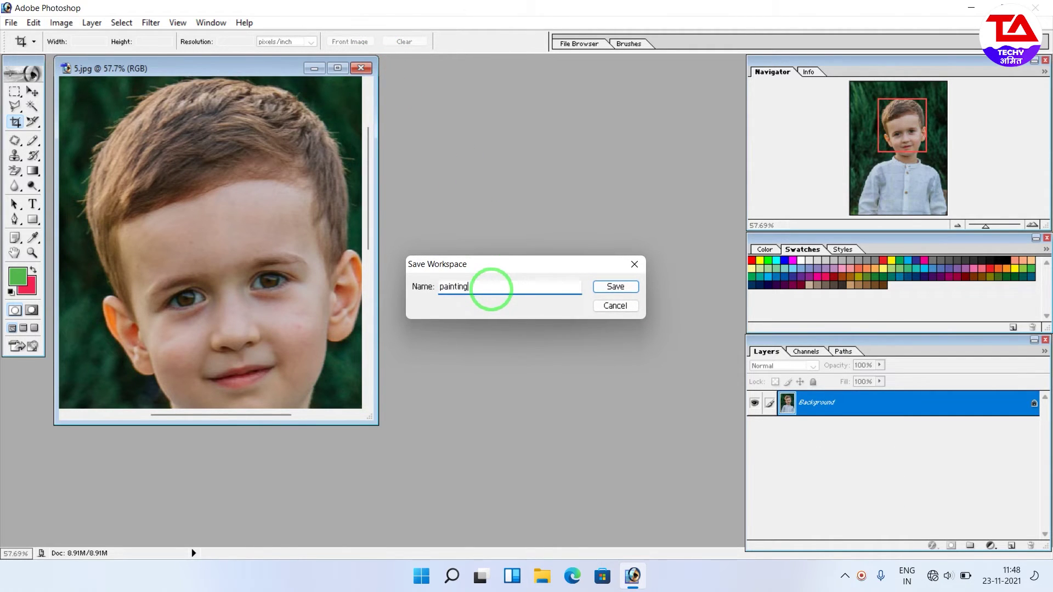
left_click(609, 286)
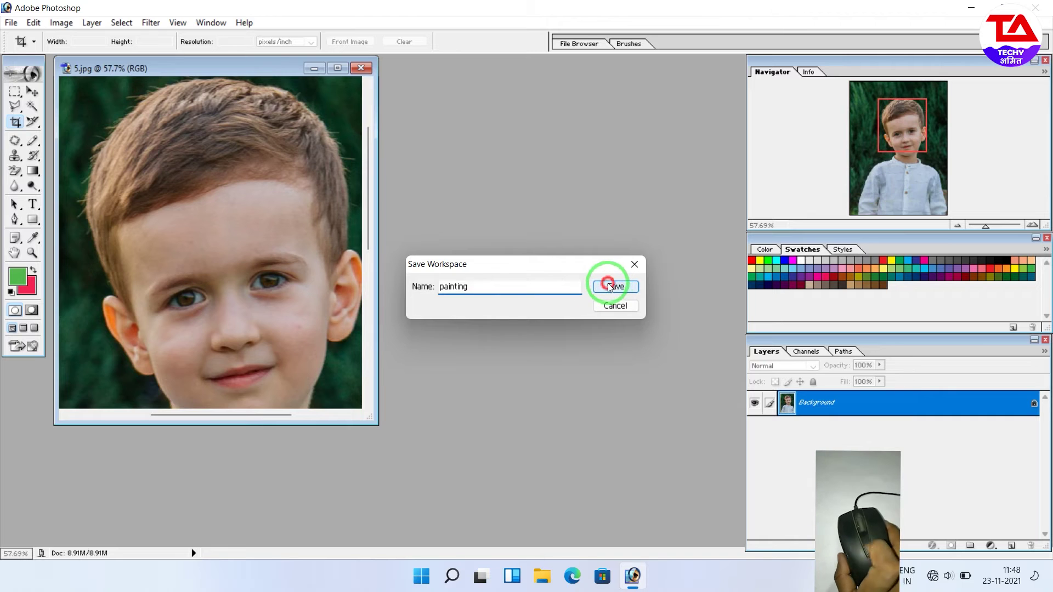
Load the saved "image editing" workspace, switch to the "painting" workspace, and return to "image editing".
left_click(209, 23)
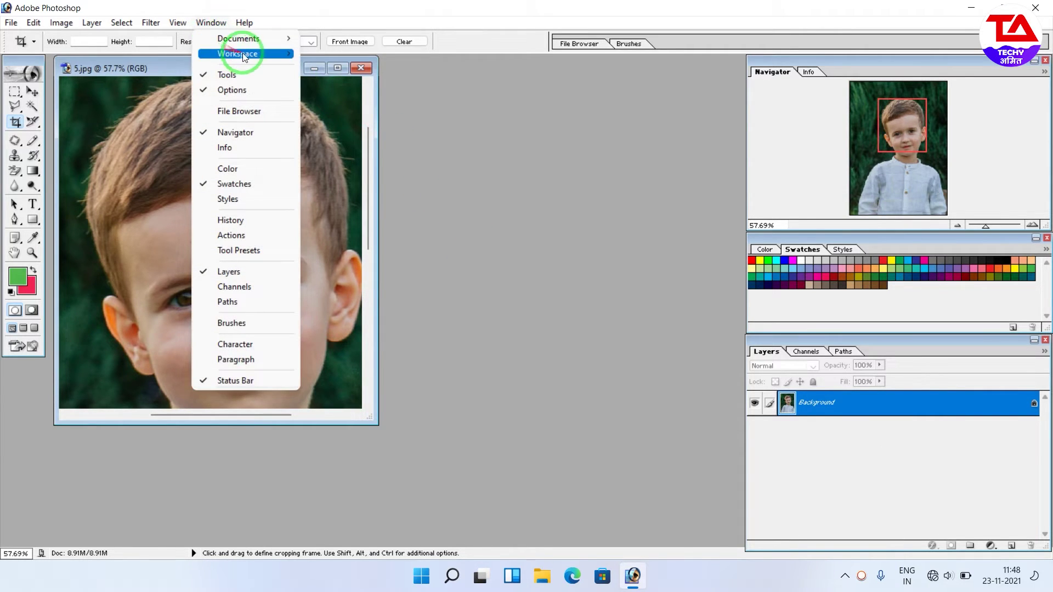
mouse_move(251, 54)
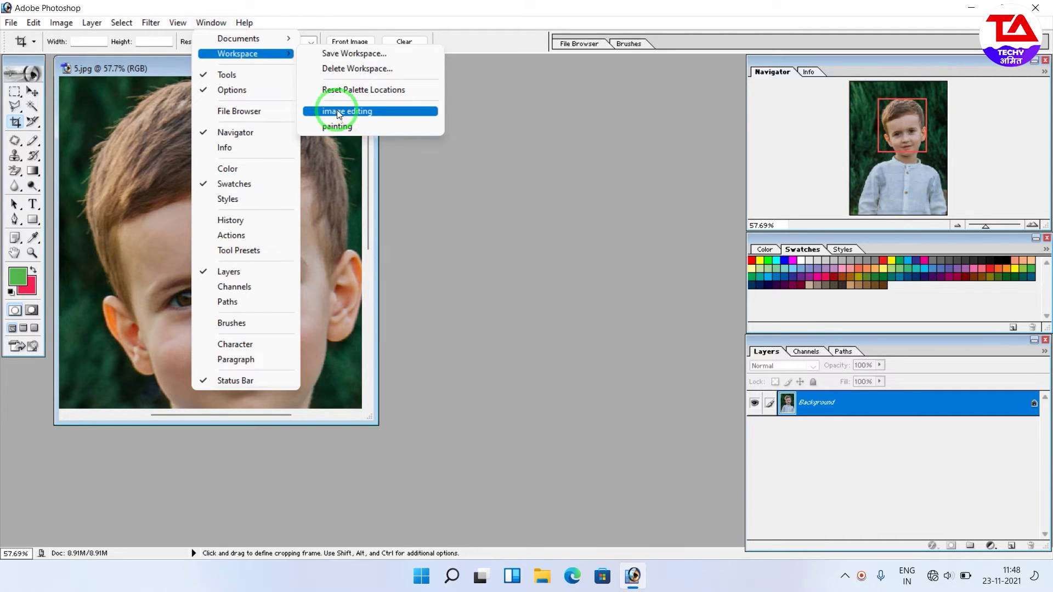
left_click(370, 112)
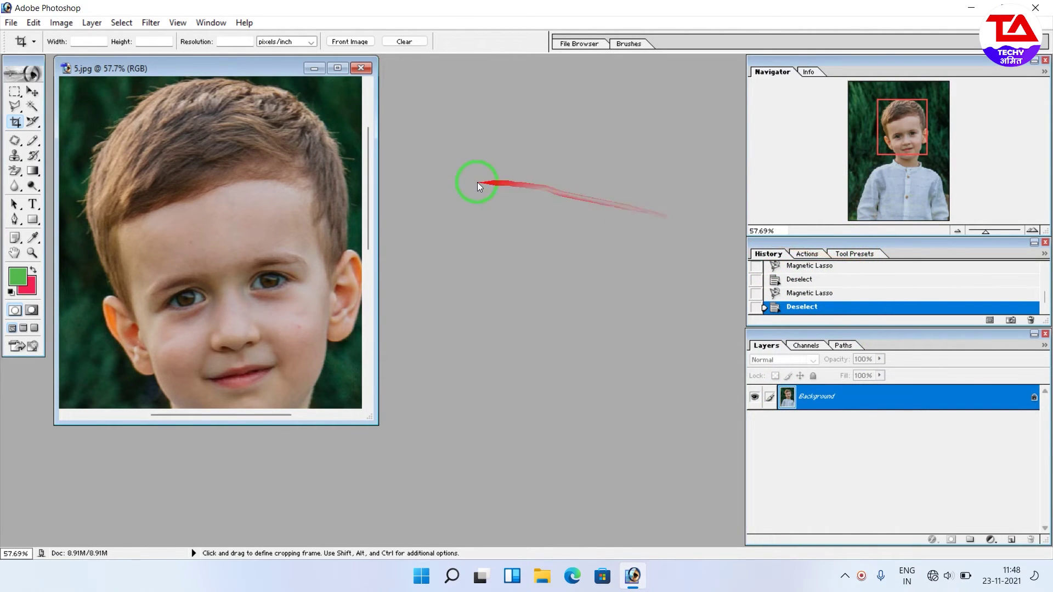
left_click(202, 28)
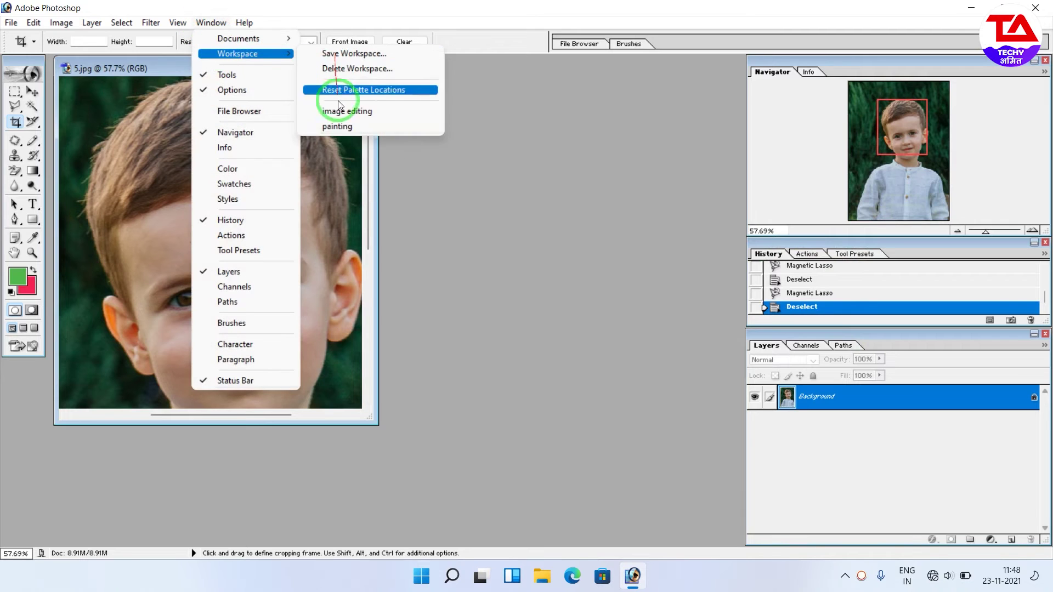
left_click(368, 126)
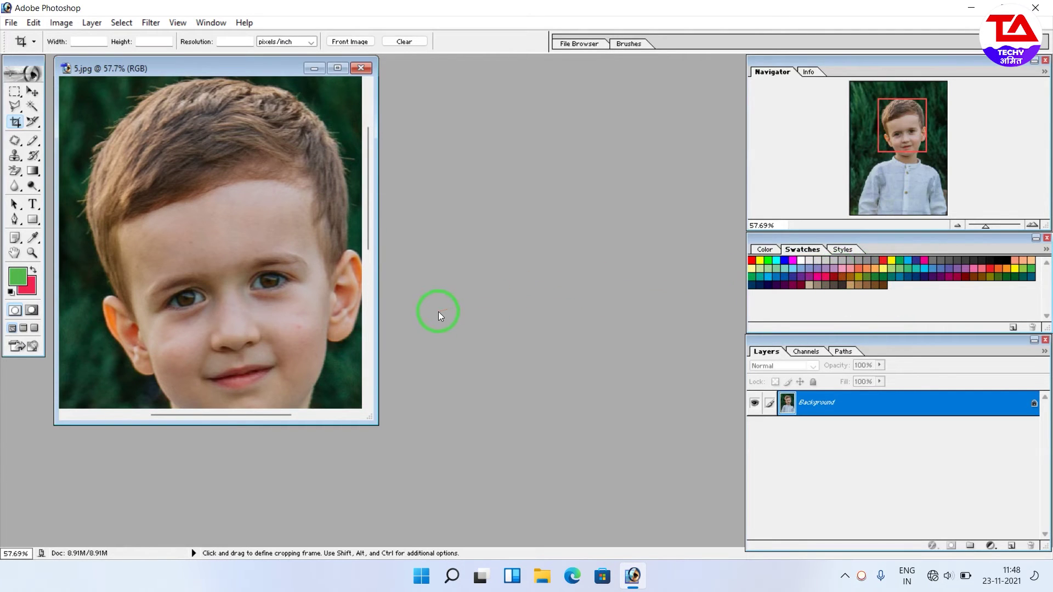
left_click(211, 23)
mouse_move(235, 53)
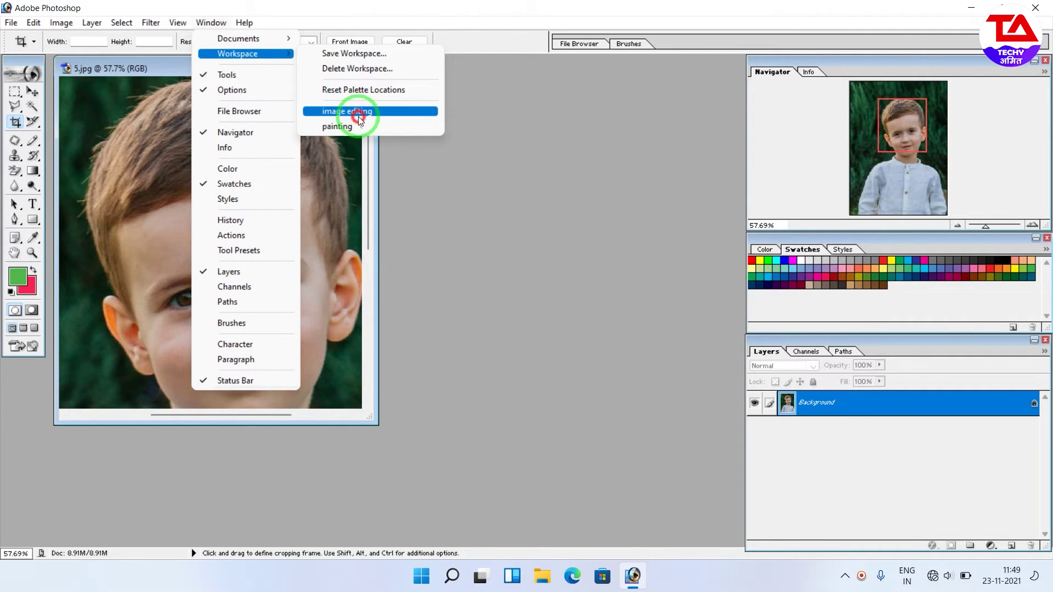
left_click(358, 113)
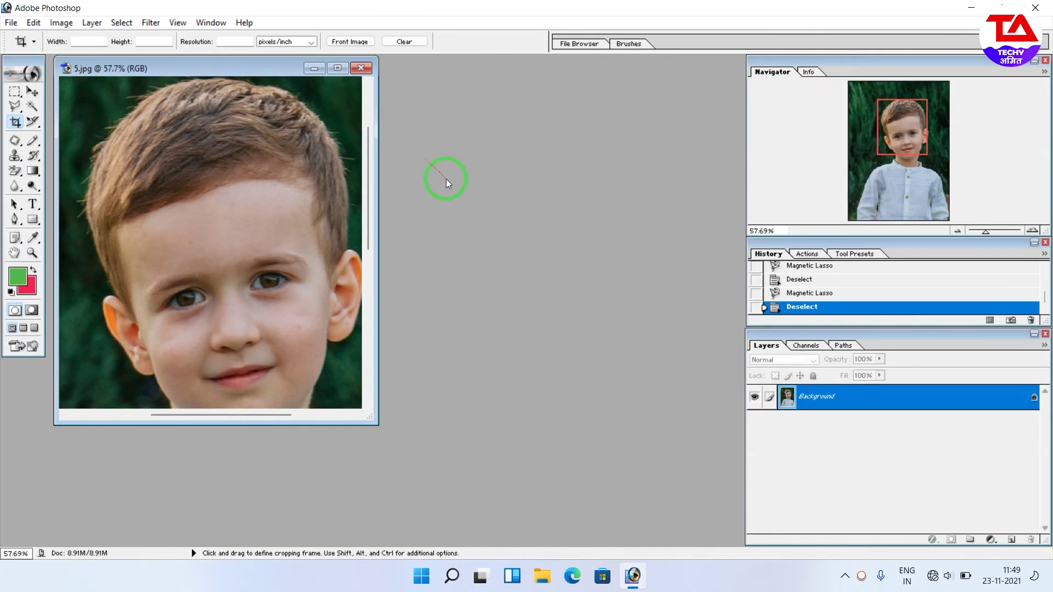
left_click(211, 23)
mouse_move(236, 53)
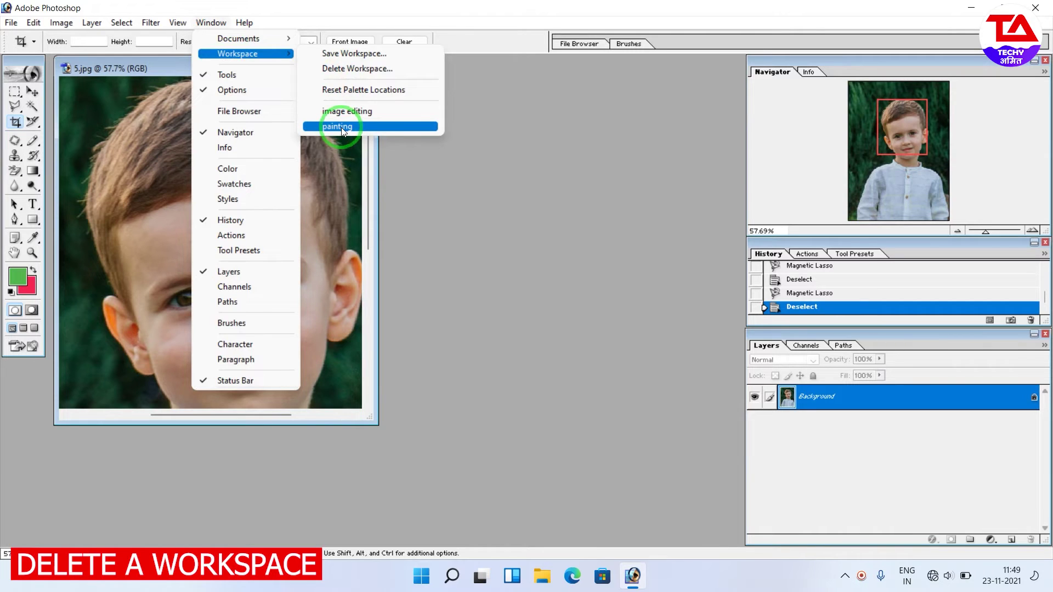
left_click(443, 176)
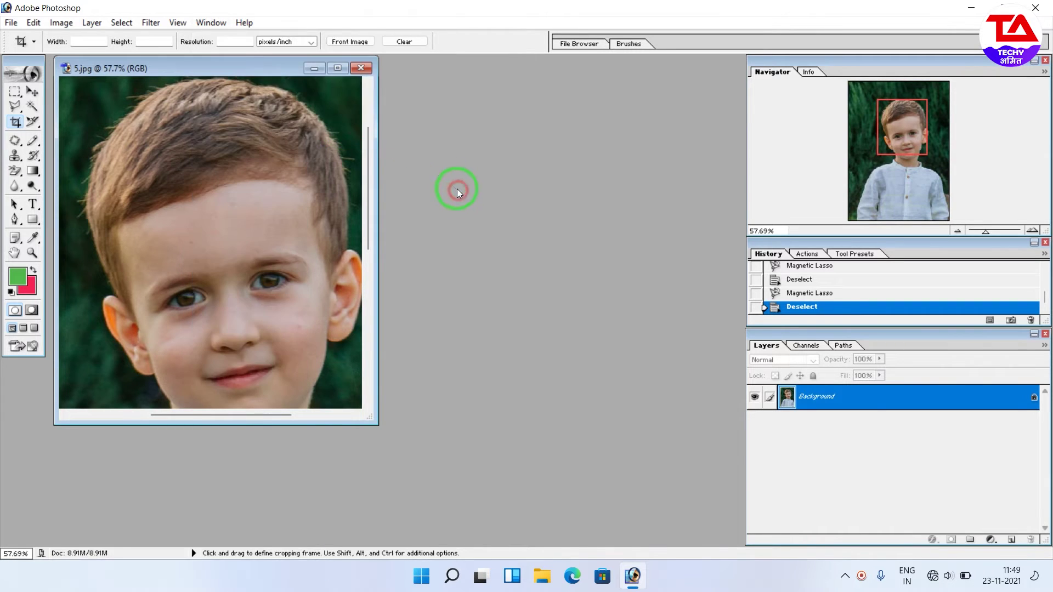
Delete the saved "painting" workspace and check the list of saved workspaces.
left_click(216, 28)
mouse_move(225, 53)
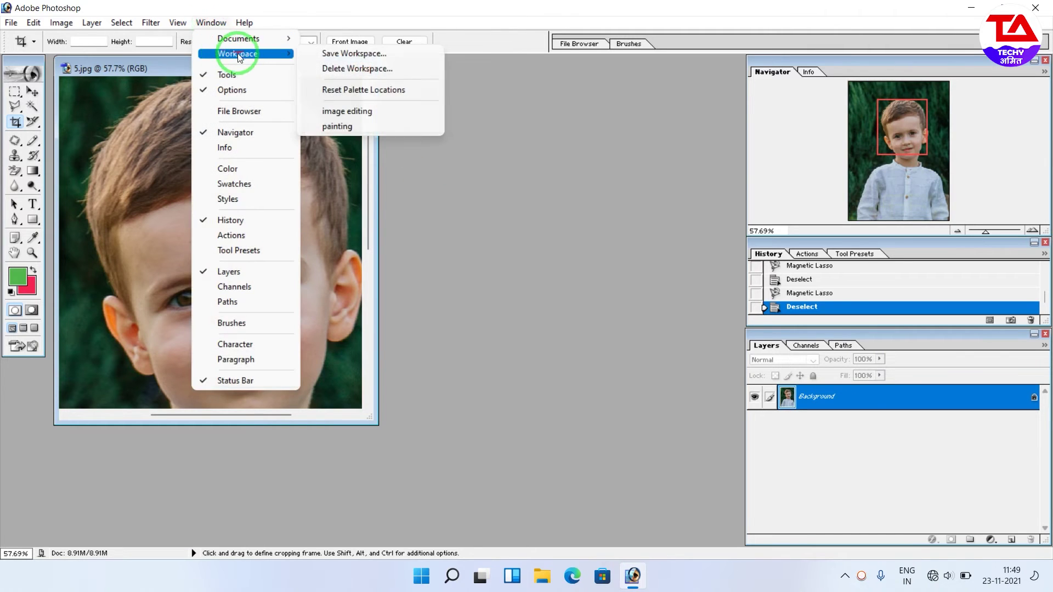
left_click(367, 69)
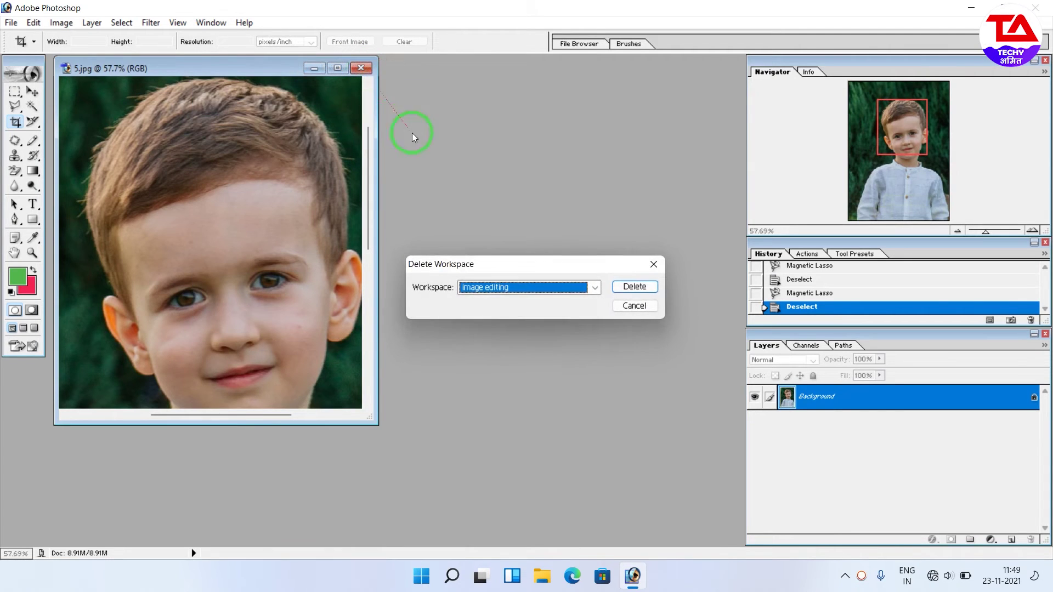
left_click(527, 287)
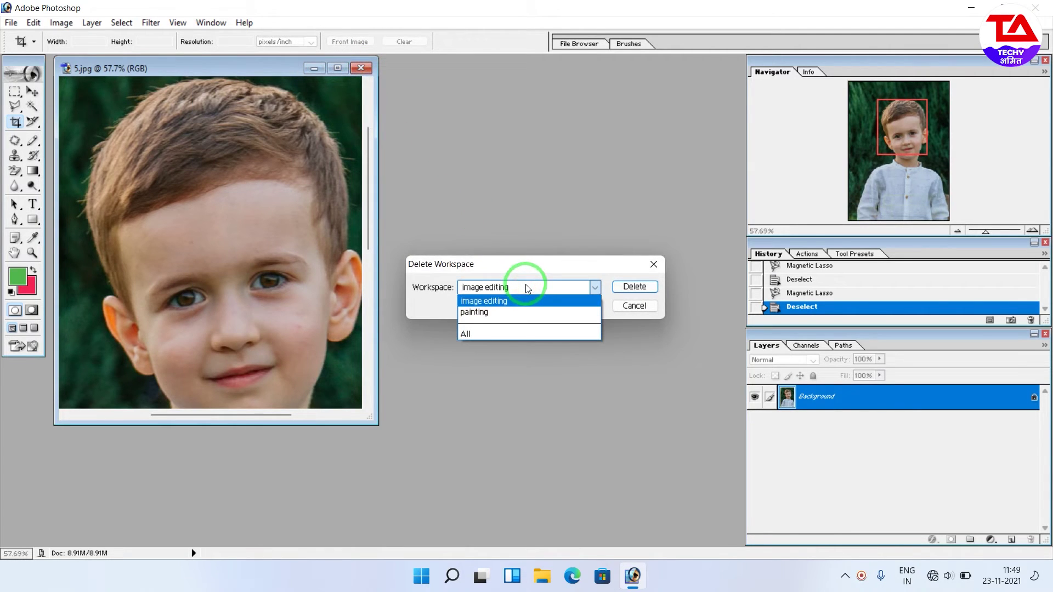
left_click(496, 314)
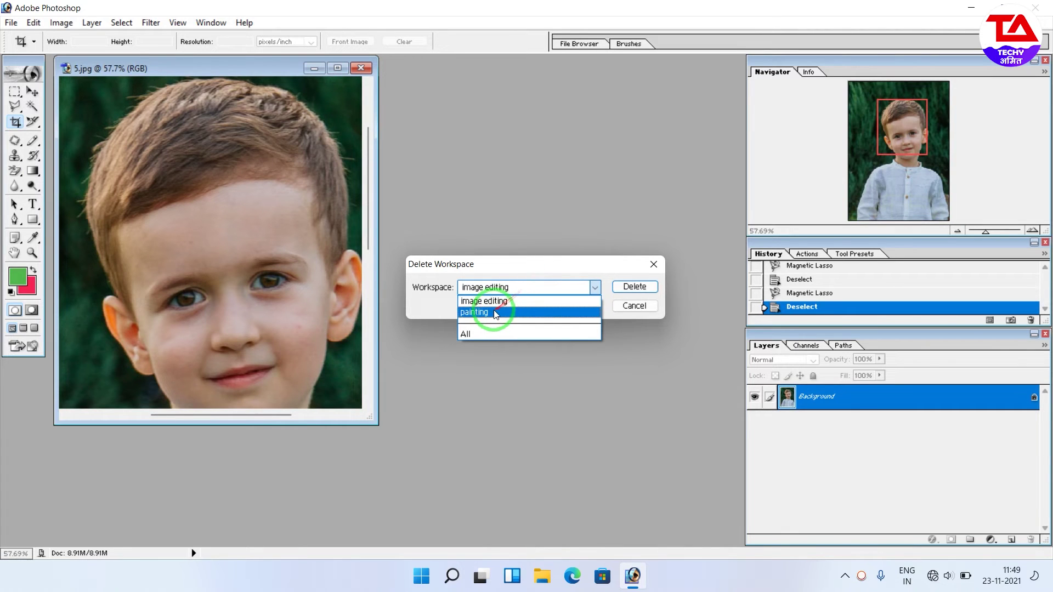
left_click(502, 311)
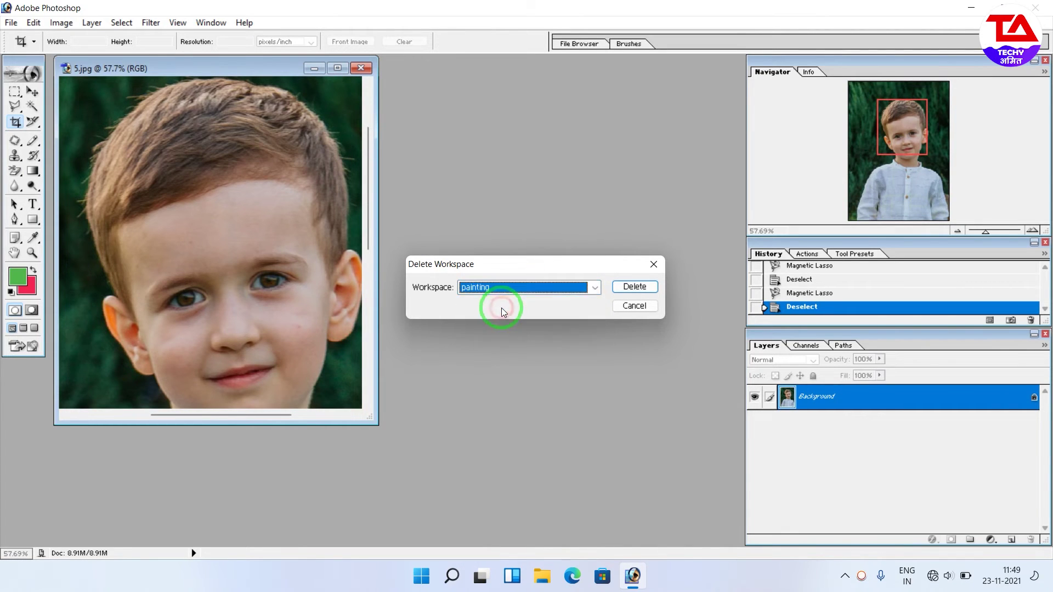
left_click(633, 287)
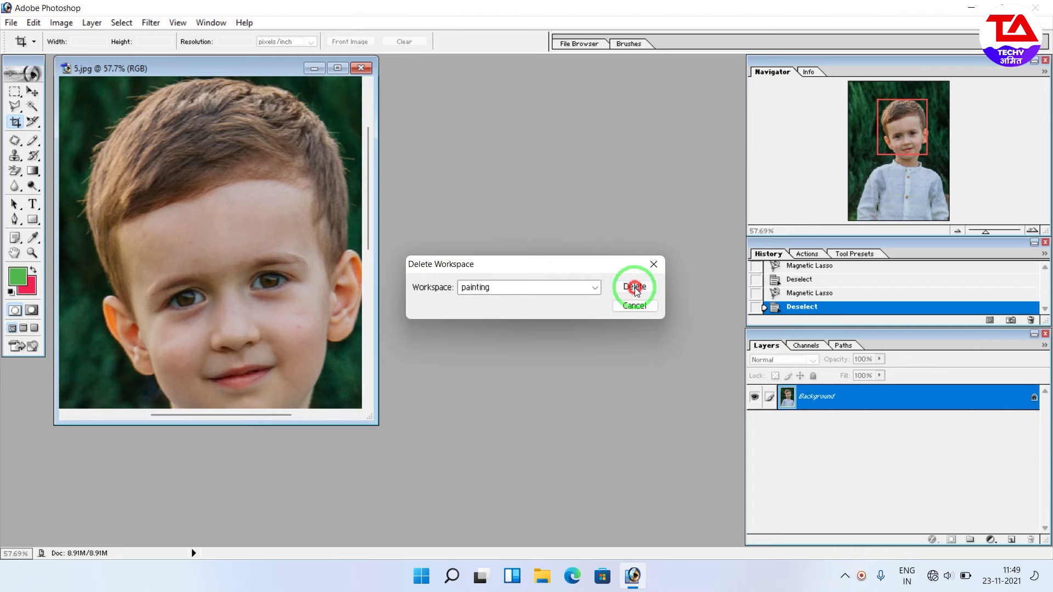
left_click(502, 223)
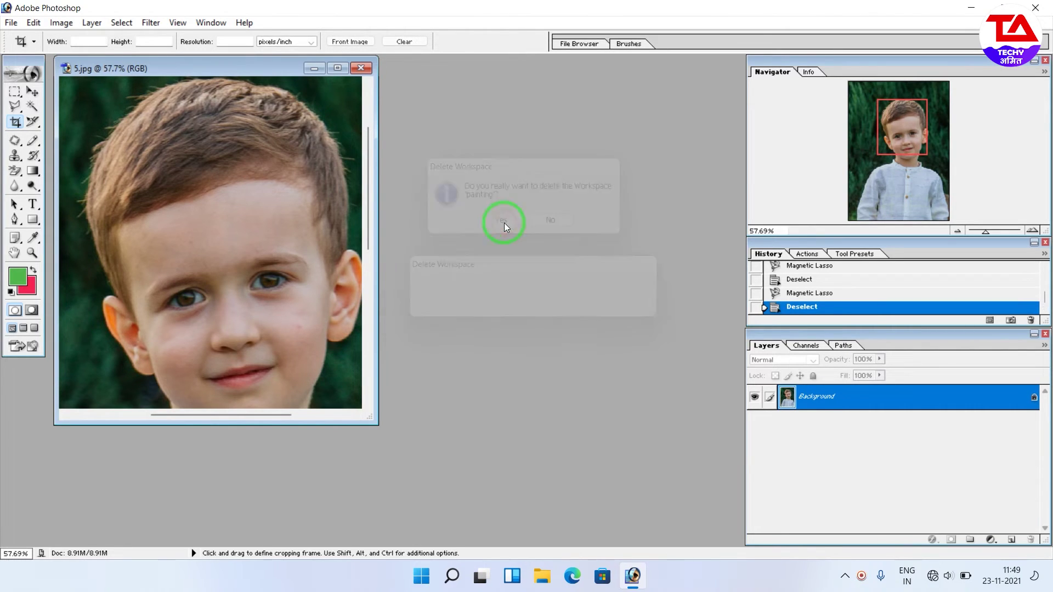
left_click(210, 22)
mouse_move(215, 57)
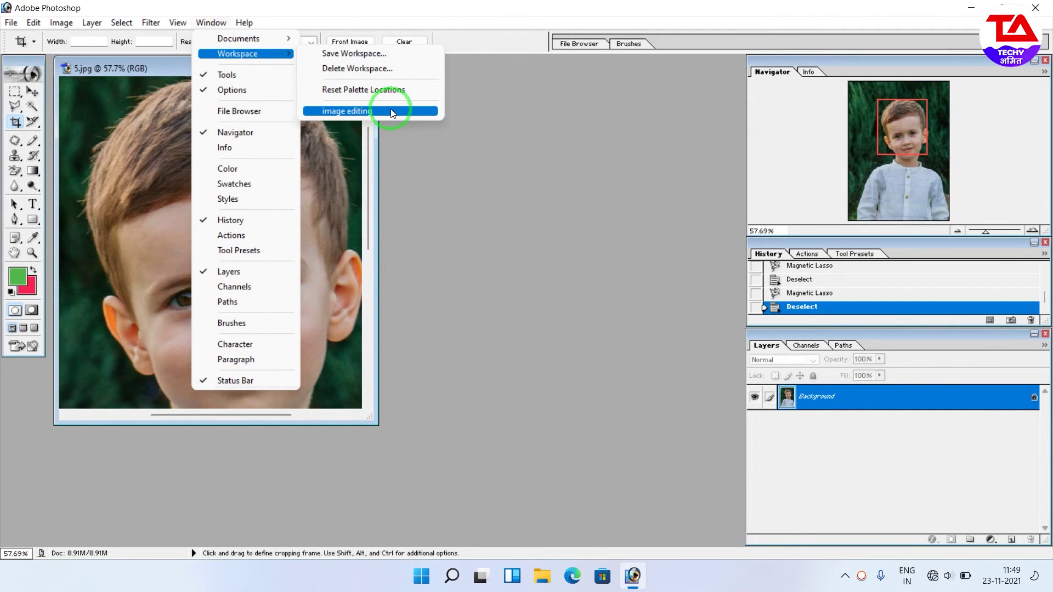
left_click(426, 154)
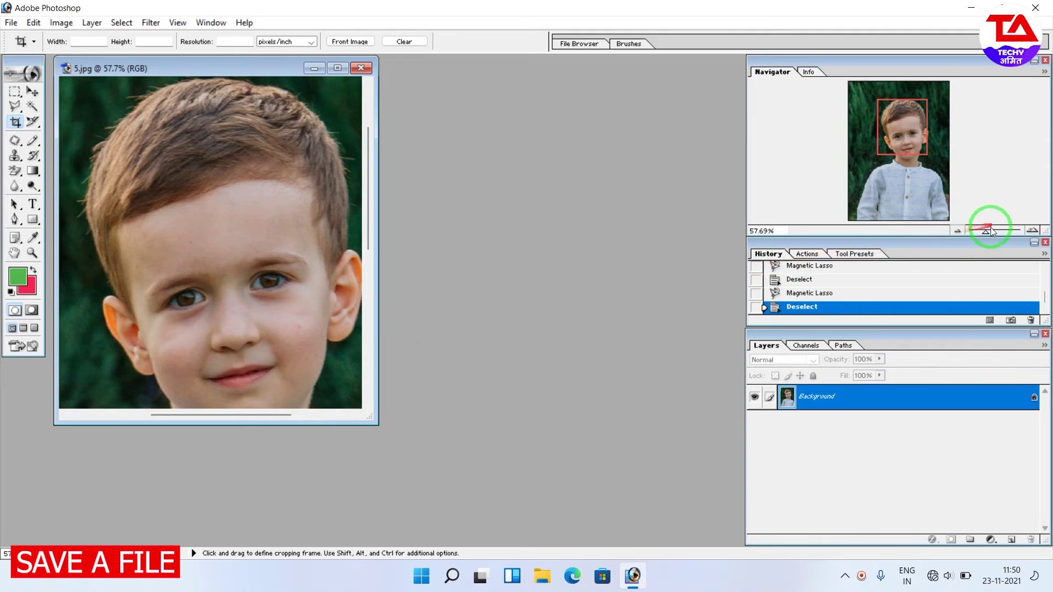
Save the boy's photo to the Desktop under the file name "first editing" in JPEG format, proceeding to the JPEG options.
left_click_drag(987, 232, 970, 232)
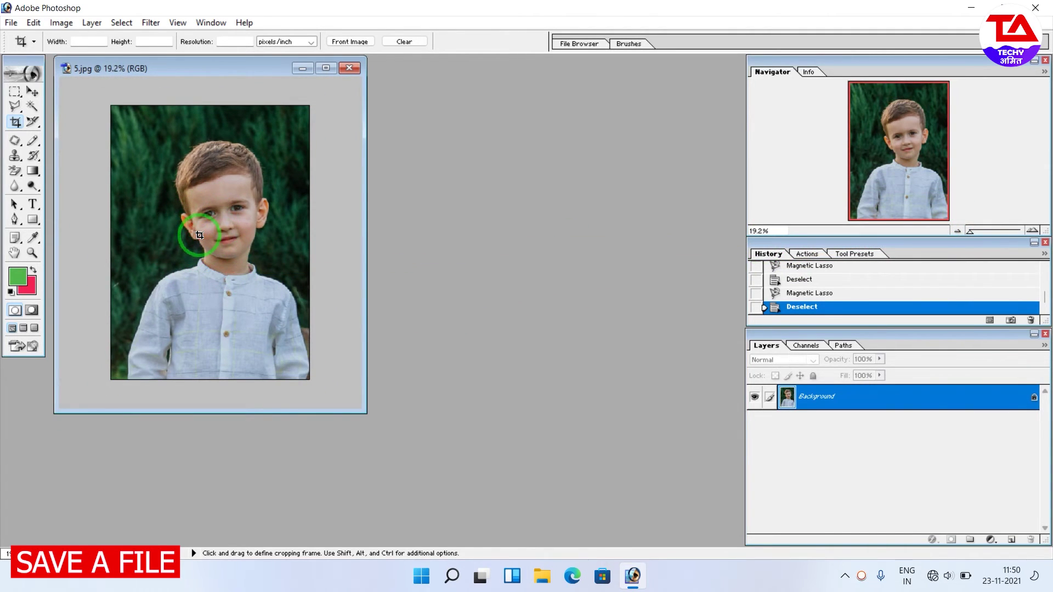
left_click(11, 23)
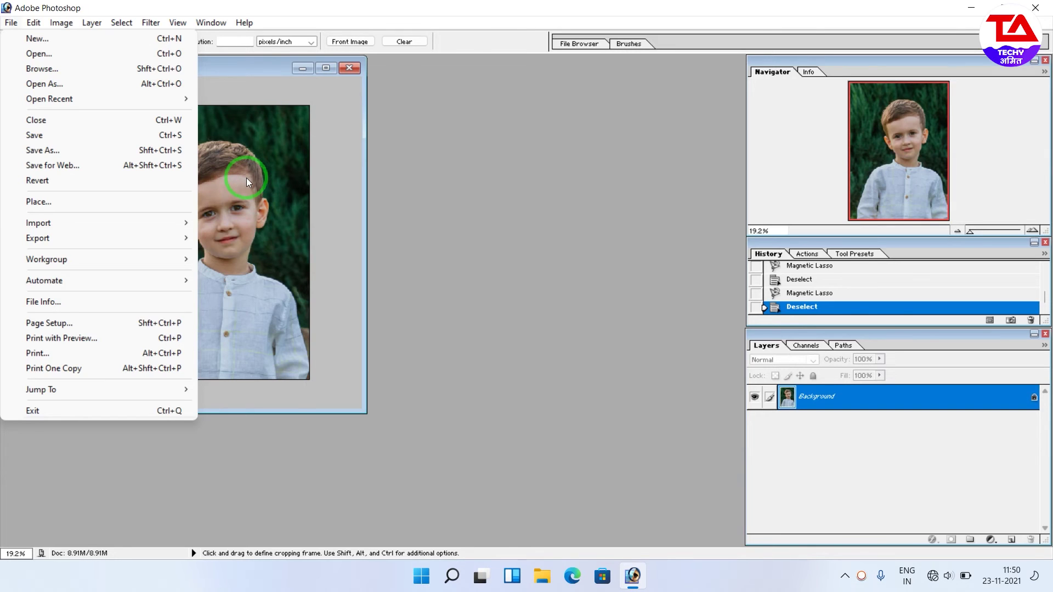
left_click(73, 151)
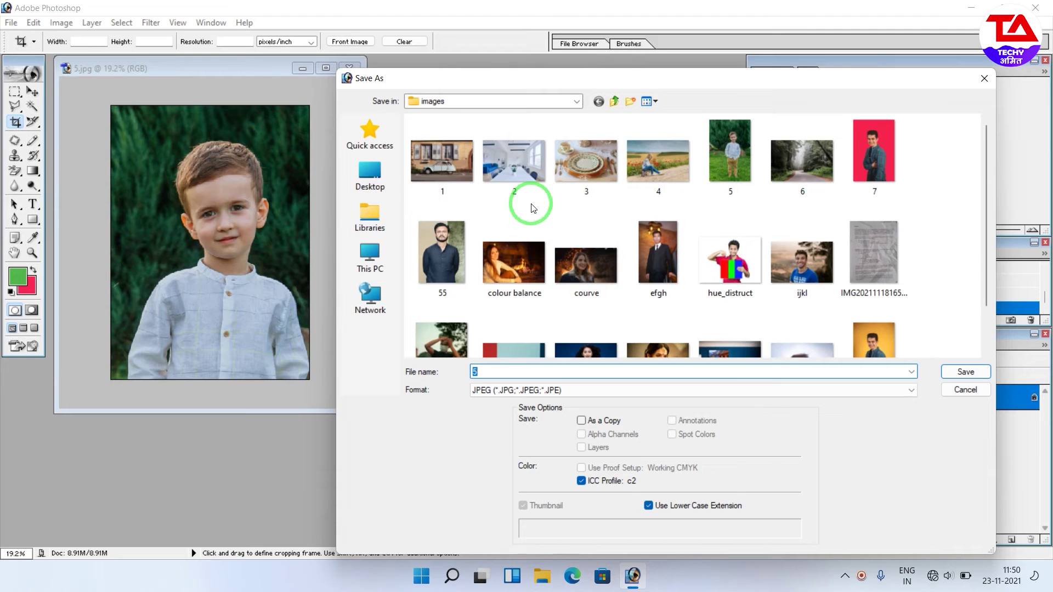
left_click(369, 174)
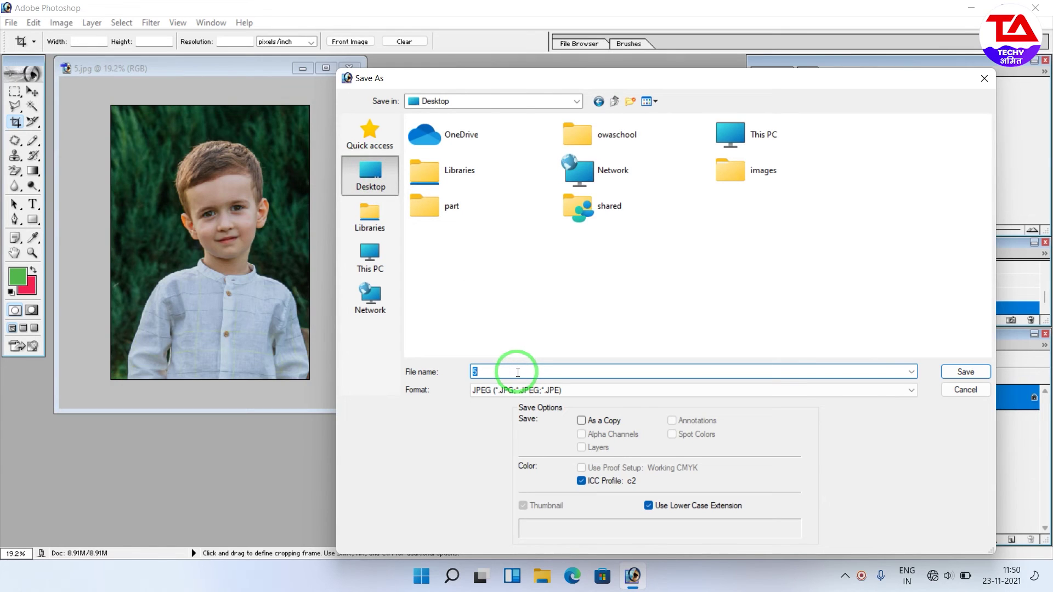
type("first i")
type("diting")
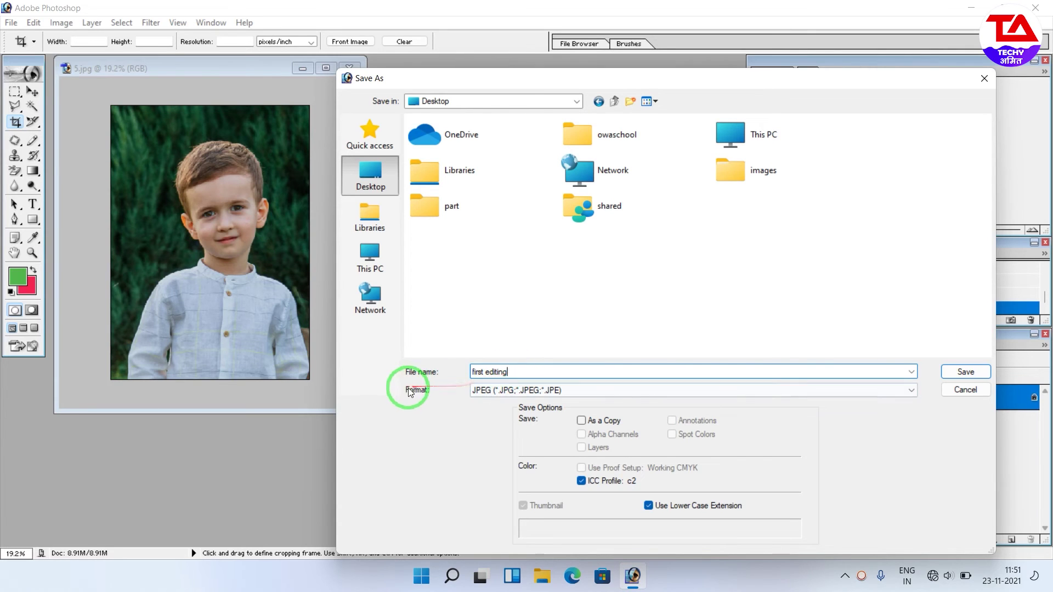
left_click(602, 387)
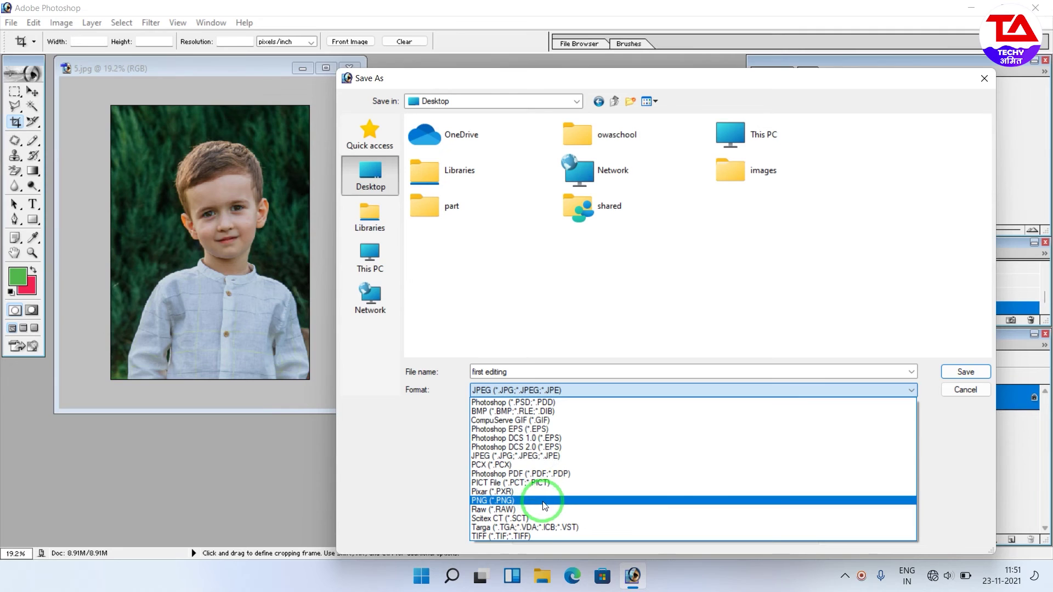
left_click(546, 457)
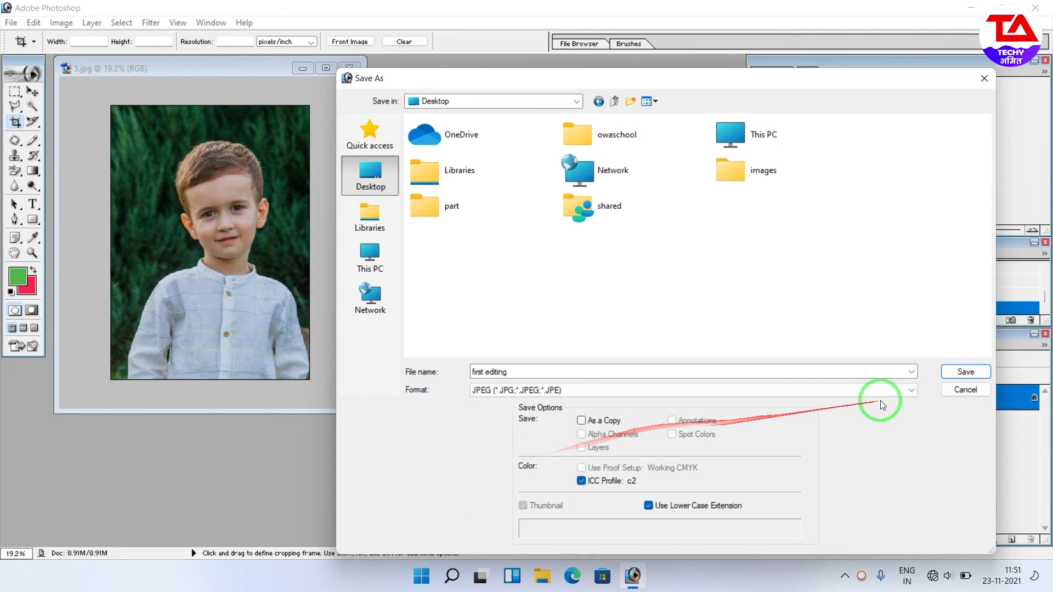
left_click(967, 372)
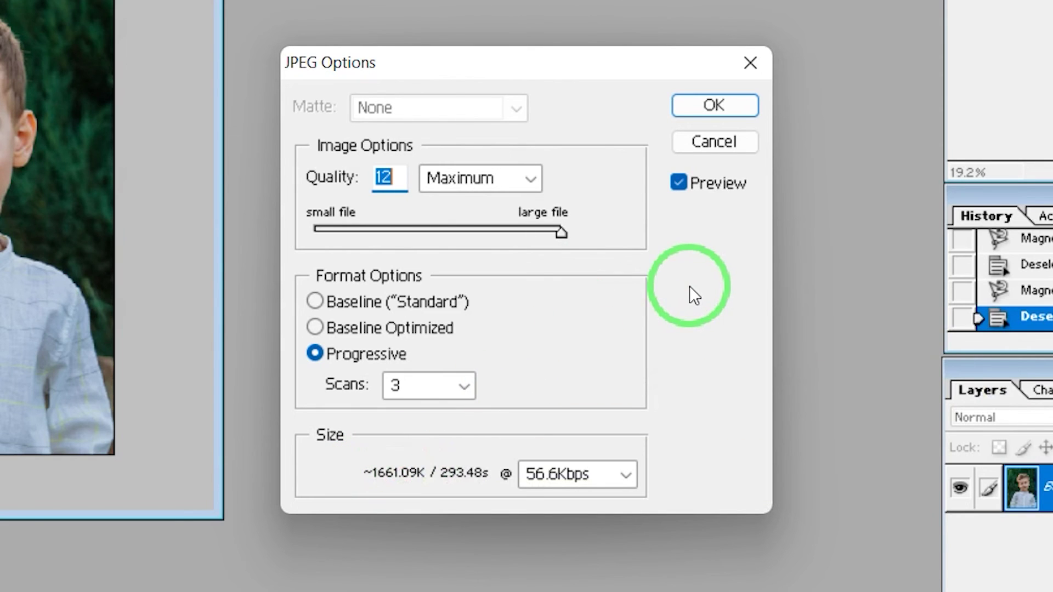
Try JPEG quality levels 8, 6 and 2 to compare the estimated file sizes.
left_click_drag(560, 233, 475, 235)
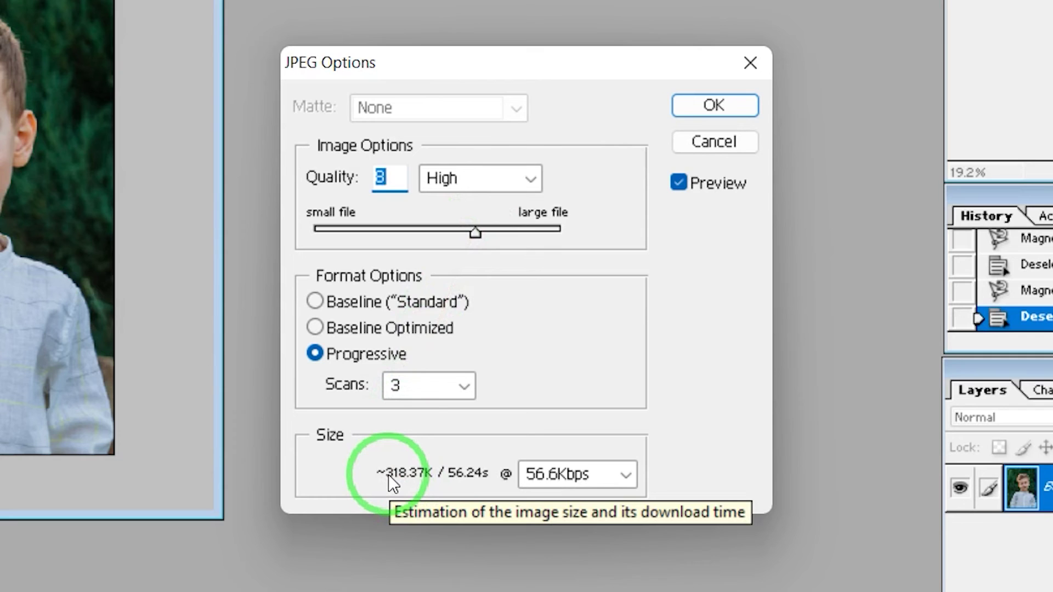
left_click(437, 235)
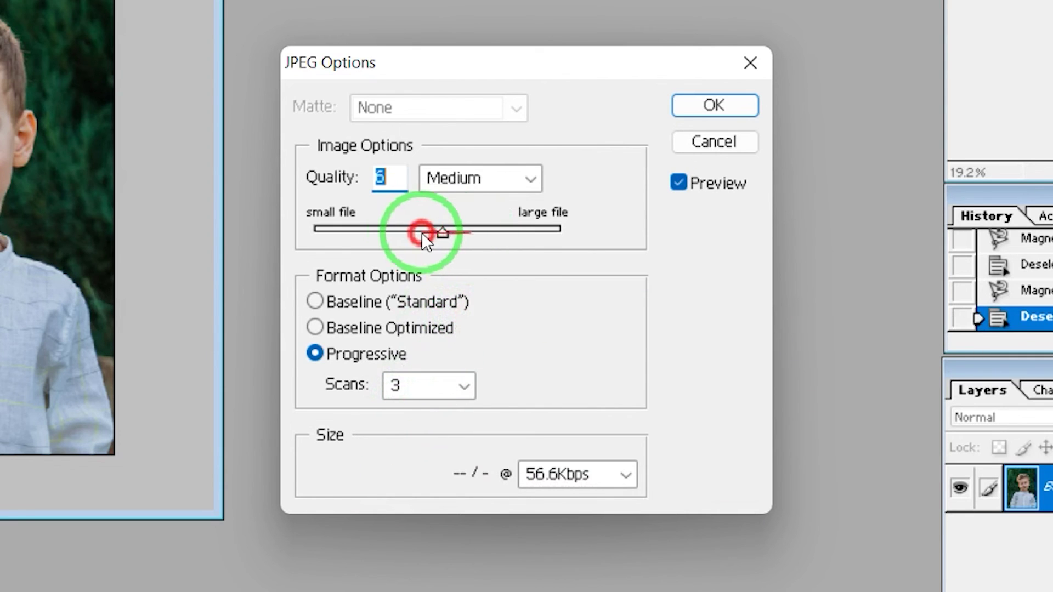
left_click_drag(437, 235, 362, 233)
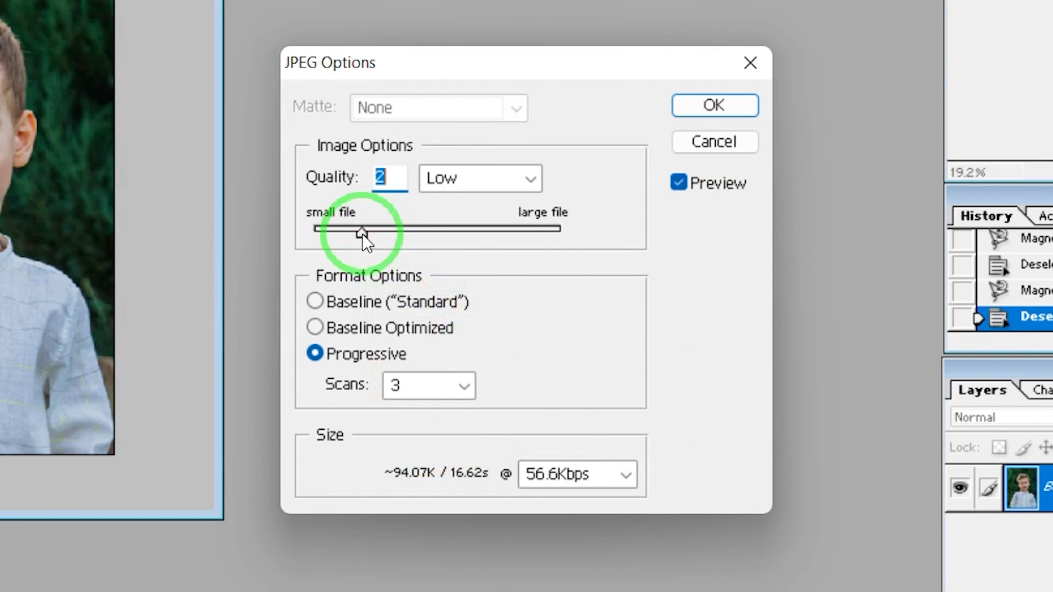
Set the JPEG quality to 12 (Maximum), finish saving the file, and show the Windows desktop to check for it.
left_click_drag(362, 236, 627, 245)
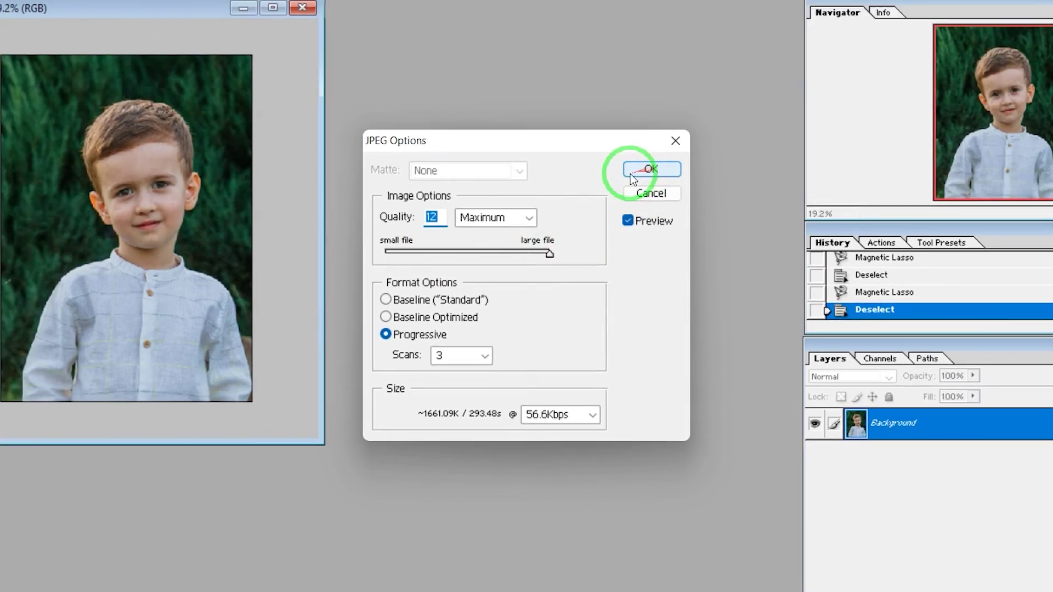
left_click(681, 114)
key("c")
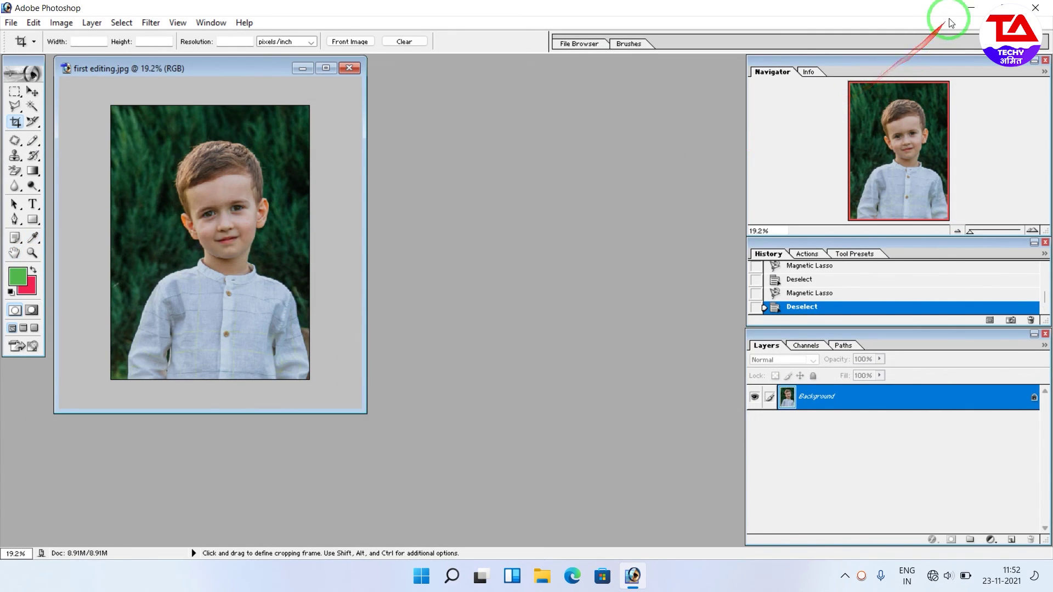
left_click(972, 8)
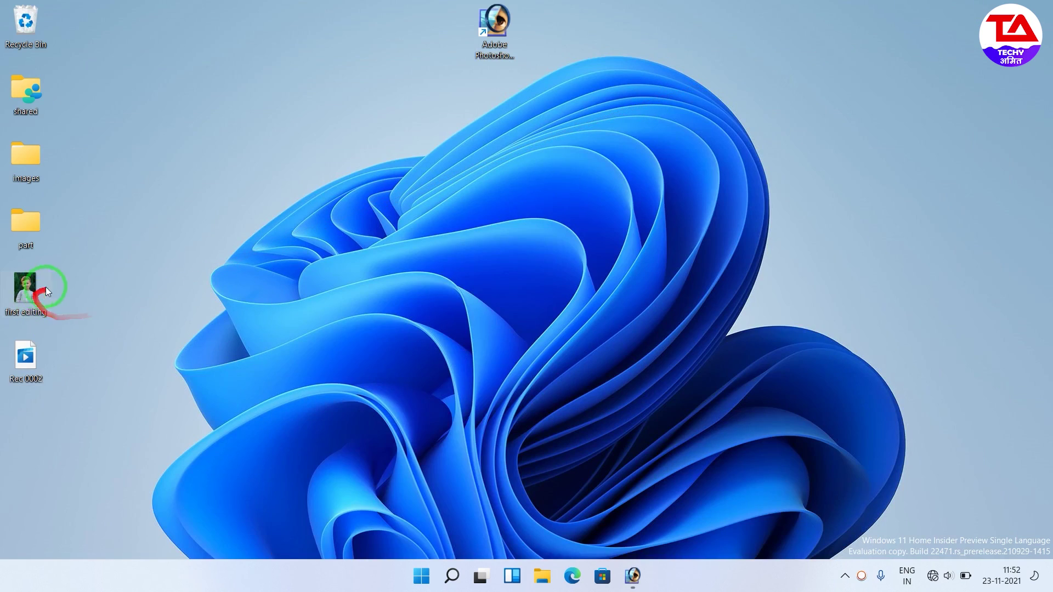